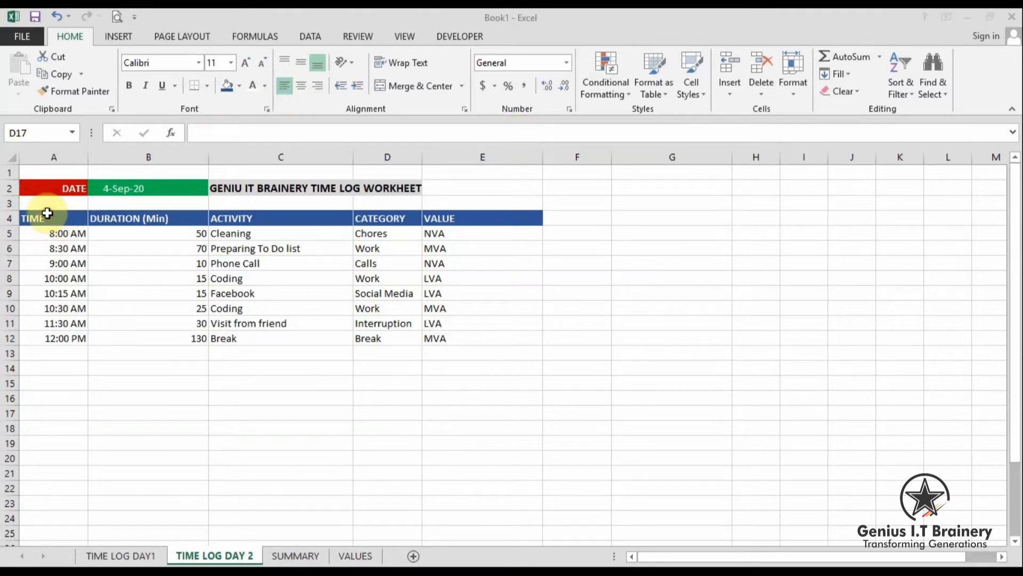
Step: Review the TIME, DURATION (Min), ACTIVITY, CATEGORY and VALUE columns of the time log on the TIME LOG DAY 2 sheet
left_click_drag(47, 213, 61, 341)
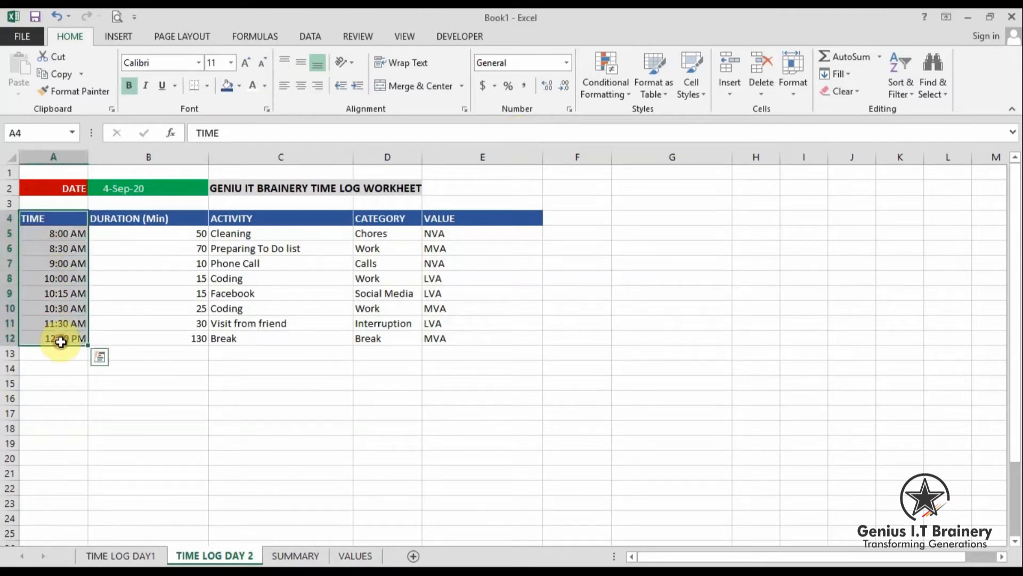
left_click_drag(144, 219, 151, 340)
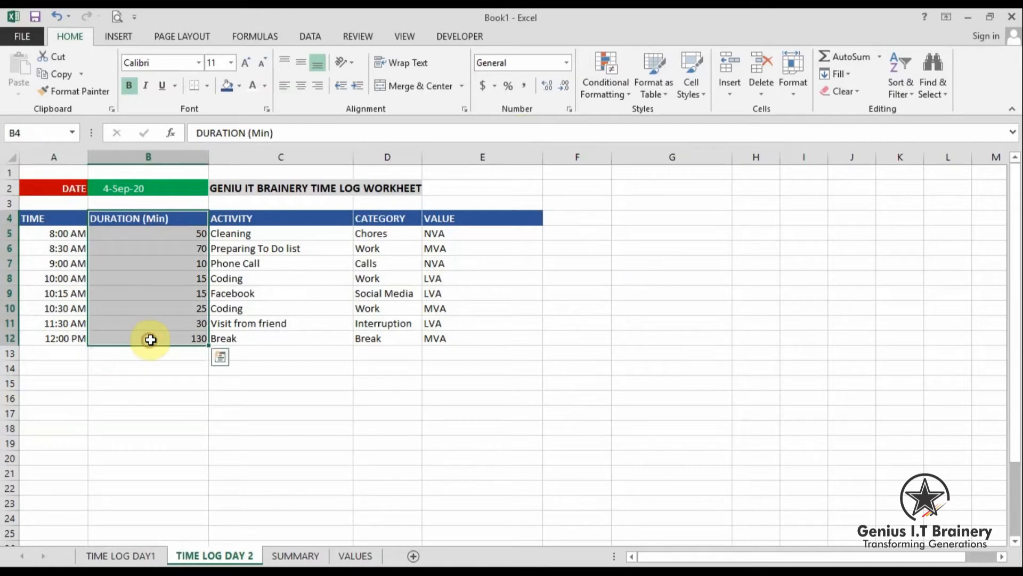
left_click_drag(279, 219, 279, 343)
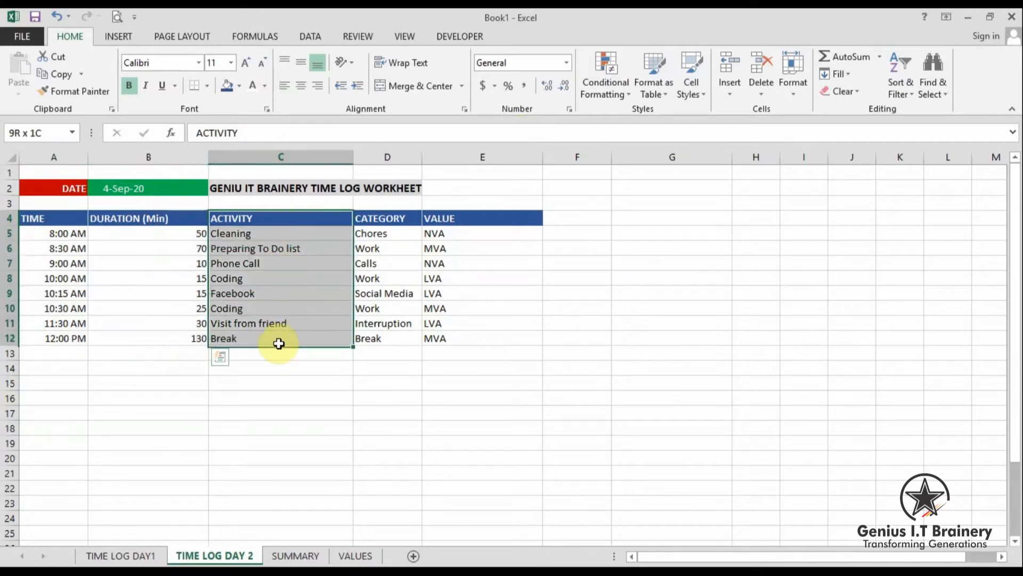
left_click_drag(394, 218, 389, 335)
left_click_drag(474, 216, 463, 335)
left_click(130, 357)
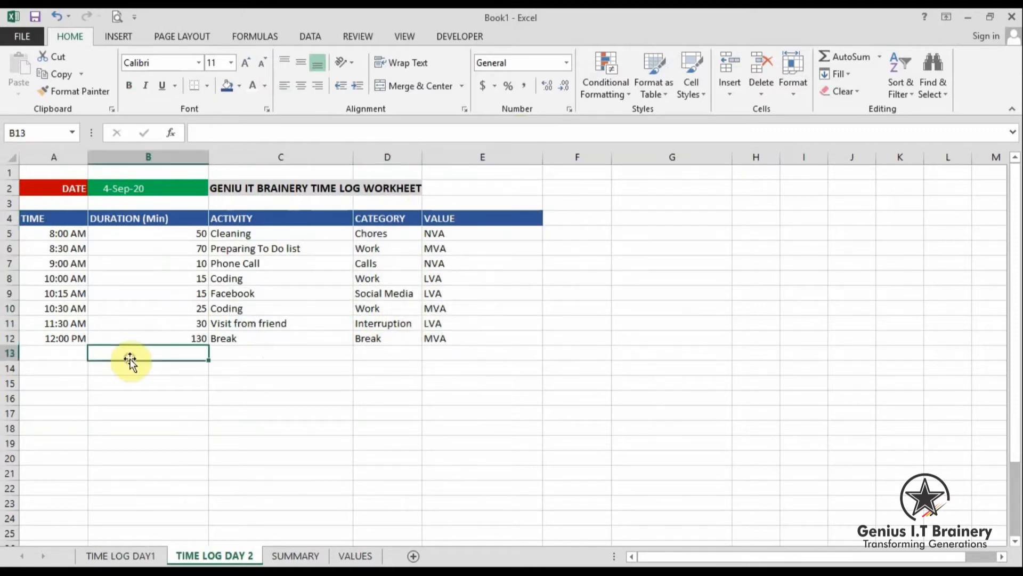
left_click(55, 356)
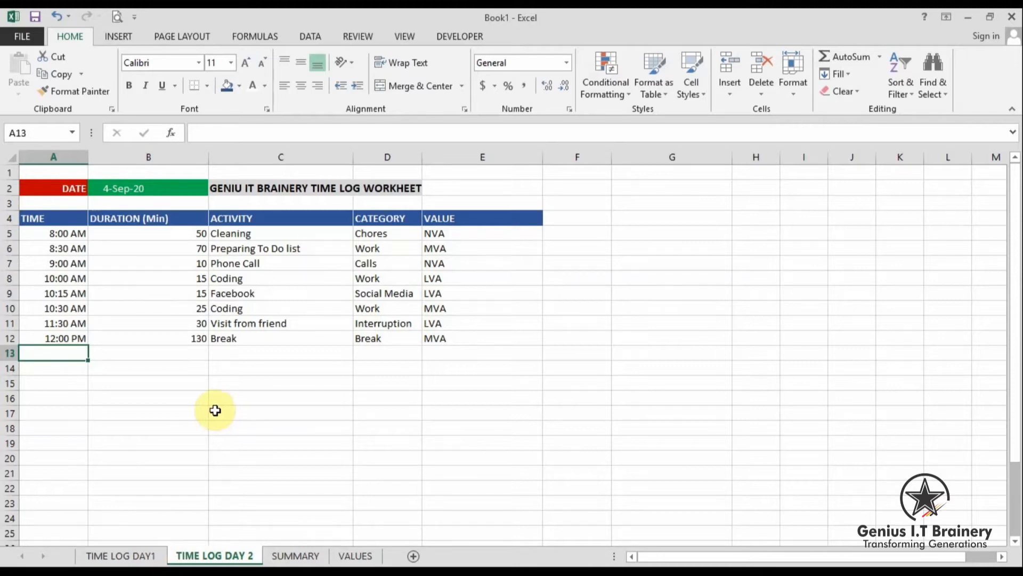
left_click(443, 236)
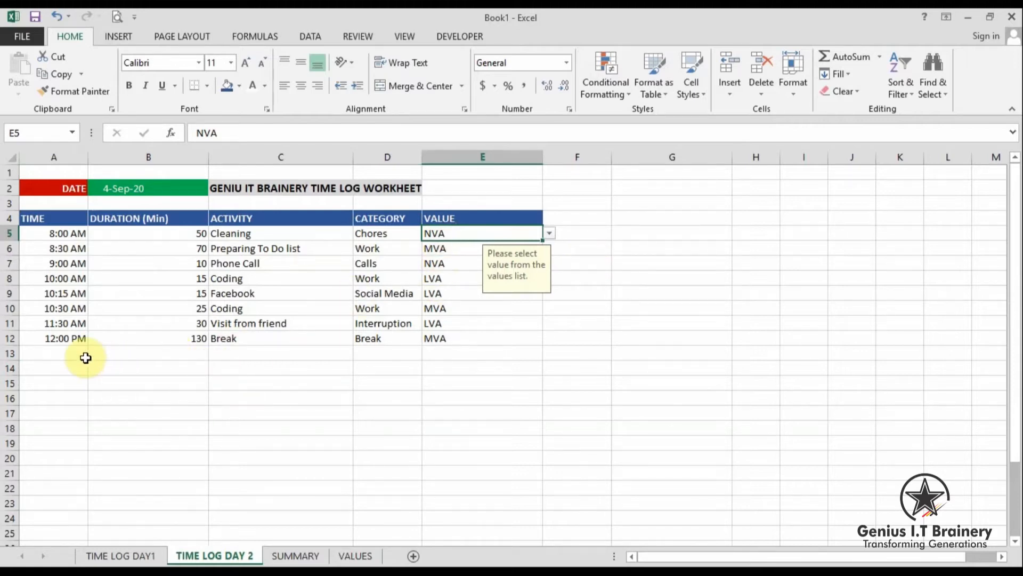
left_click_drag(1013, 319, 1011, 326)
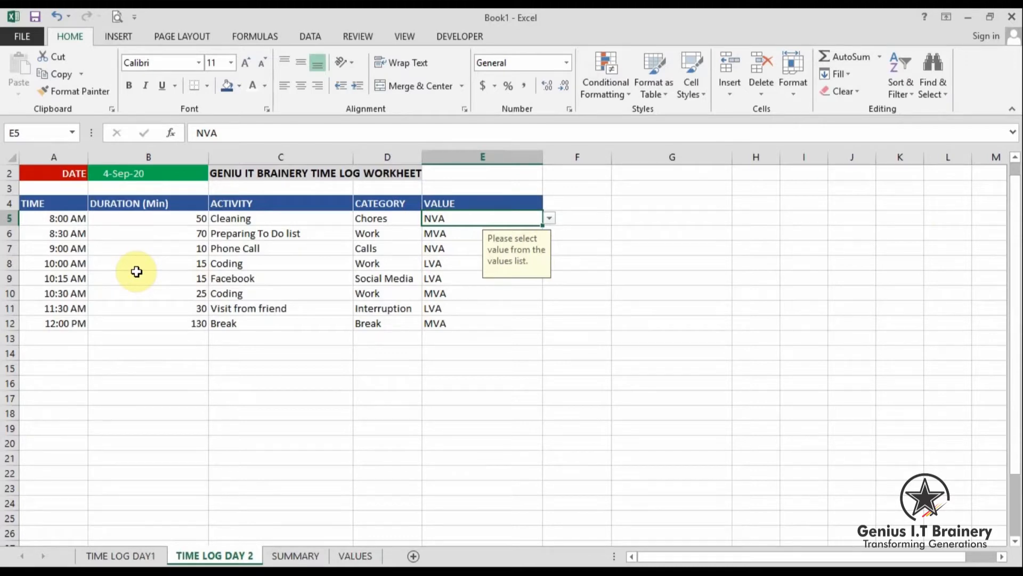
left_click_drag(41, 205, 504, 325)
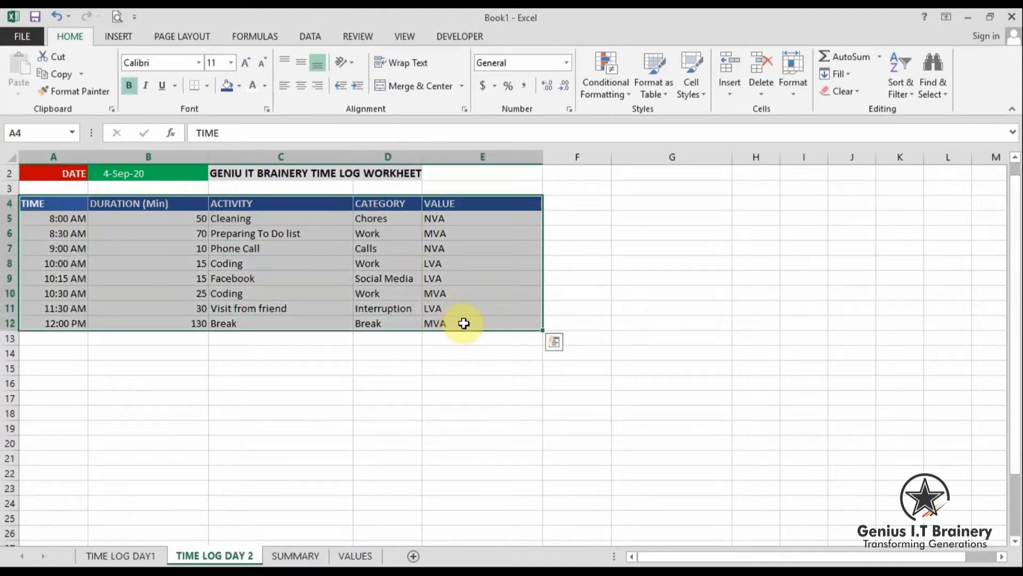
left_click(336, 336)
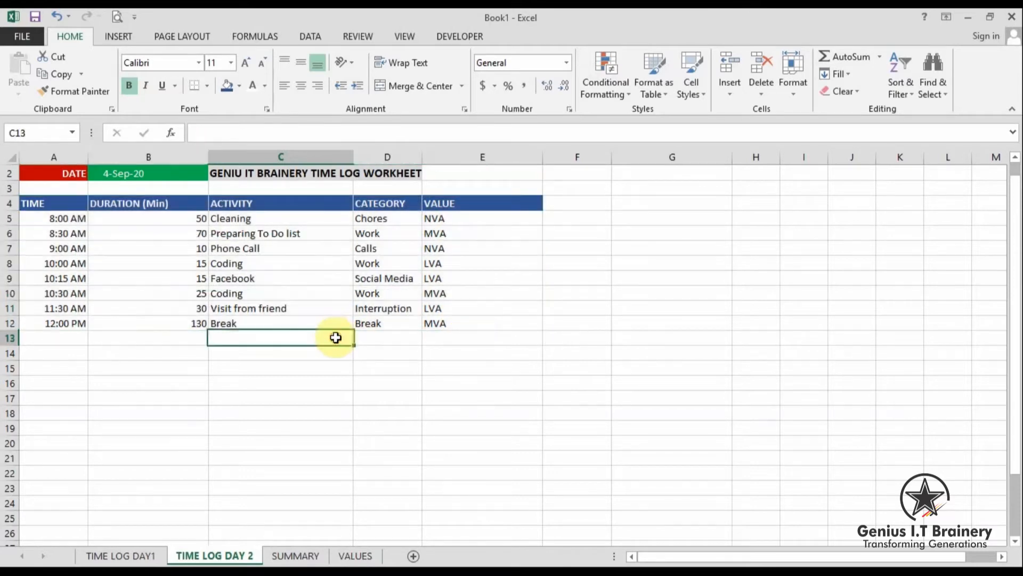
Step: Start a PivotTable and set its source to the time log range A4:E12, headers included, on the TIME LOG DAY 2 sheet
left_click(117, 35)
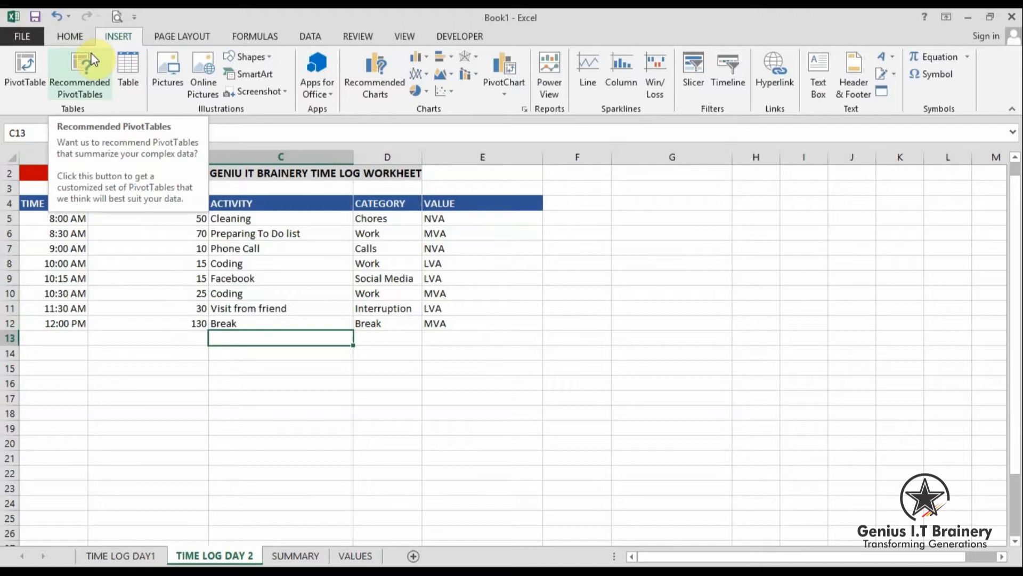
left_click(24, 71)
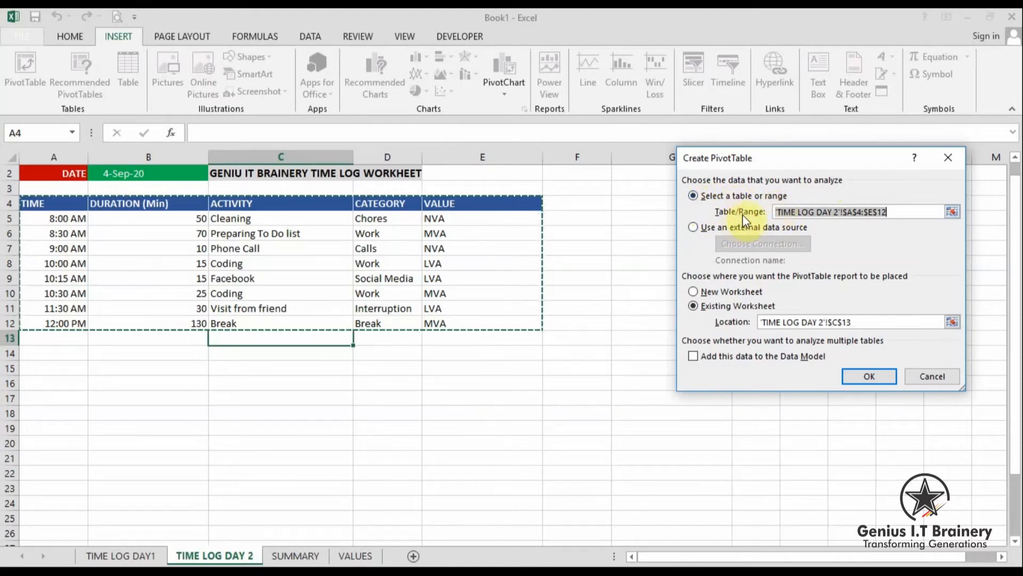
left_click(903, 212)
key("BackSpace")
key("BackSpace")
key("BackSpace")
key("BackSpace")
key("BackSpace")
key("BackSpace")
key("BackSpace")
key("BackSpace")
key("BackSpace")
key("BackSpace")
key("BackSpace")
key("BackSpace")
key("BackSpace")
key("BackSpace")
key("BackSpace")
key("BackSpace")
key("BackSpace")
key("BackSpace")
key("BackSpace")
key("BackSpace")
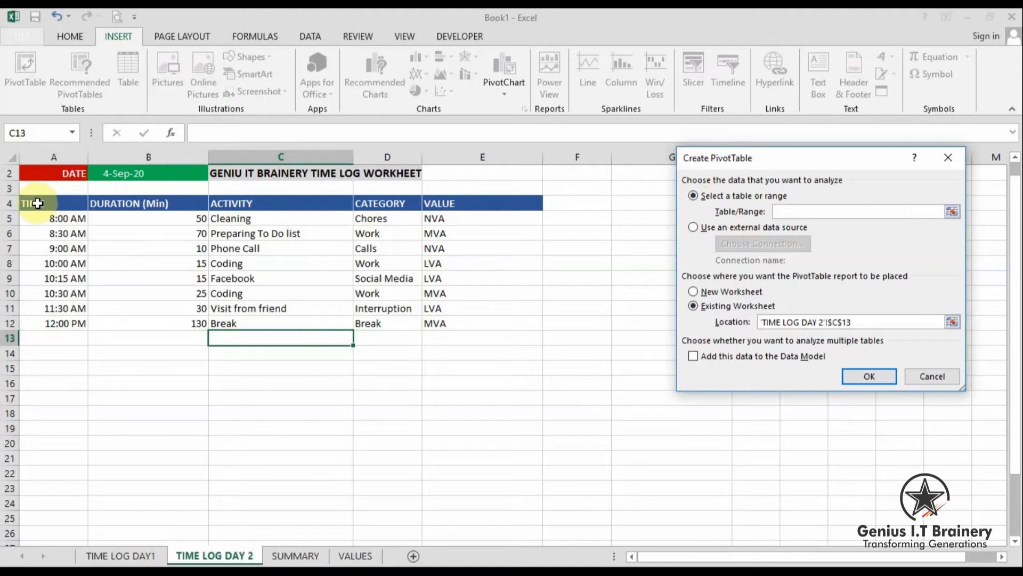
left_click_drag(37, 203, 487, 317)
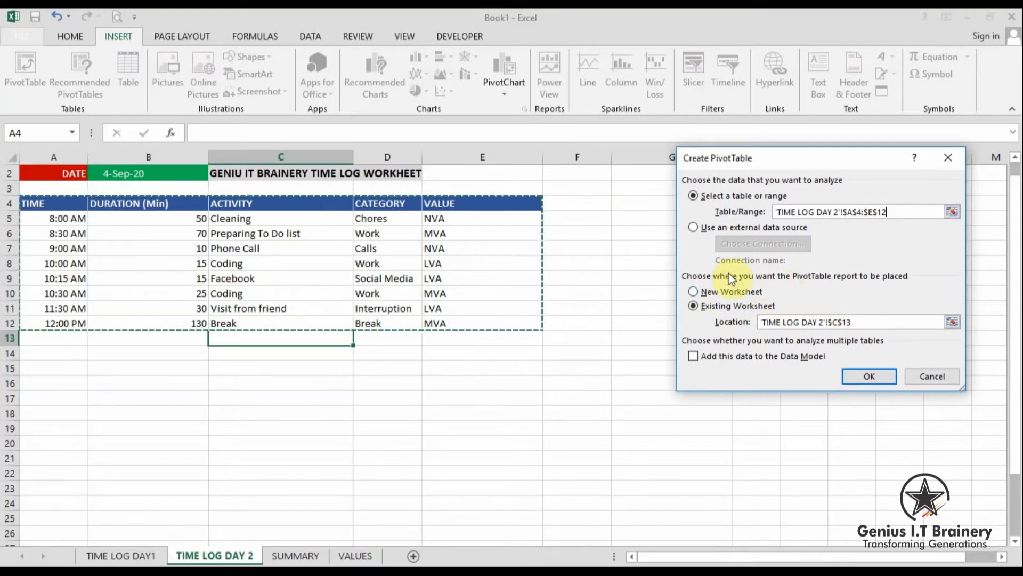
Step: Place the PivotTable in the existing worksheet at cell G4 of TIME LOG DAY 2 and create it
left_click(709, 296)
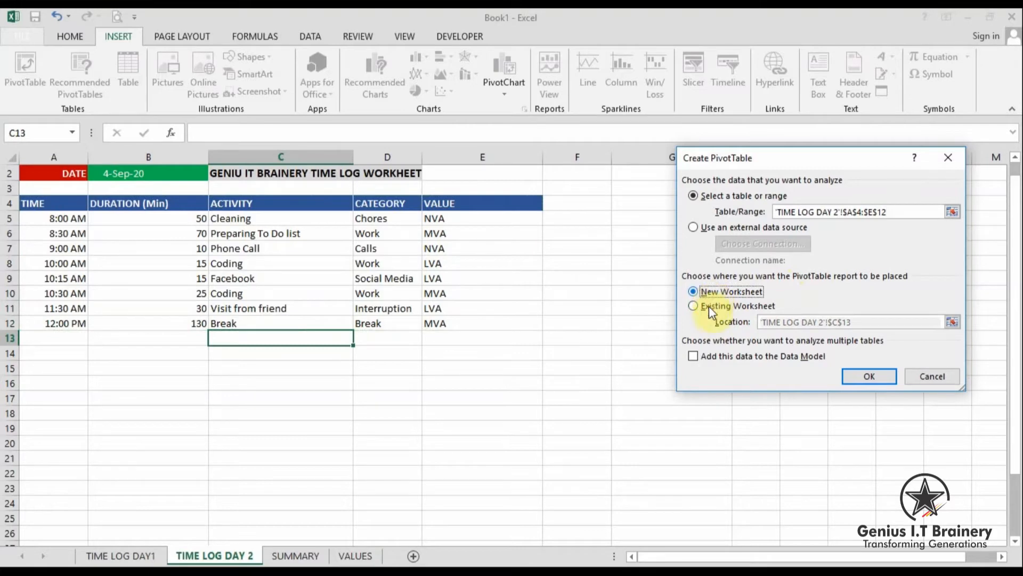
left_click(708, 308)
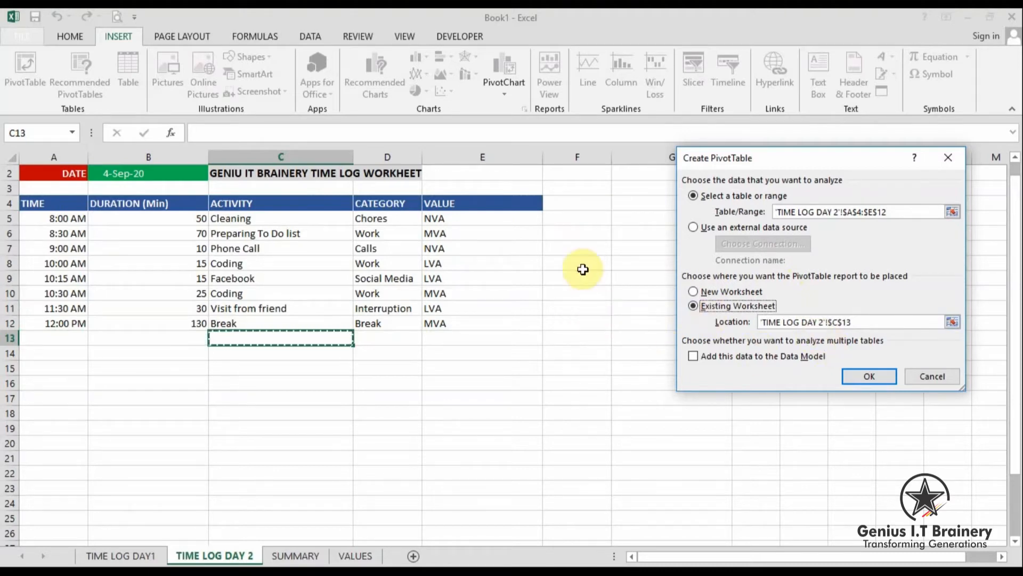
left_click(821, 323)
left_click(866, 319)
left_click_drag(866, 320, 751, 318)
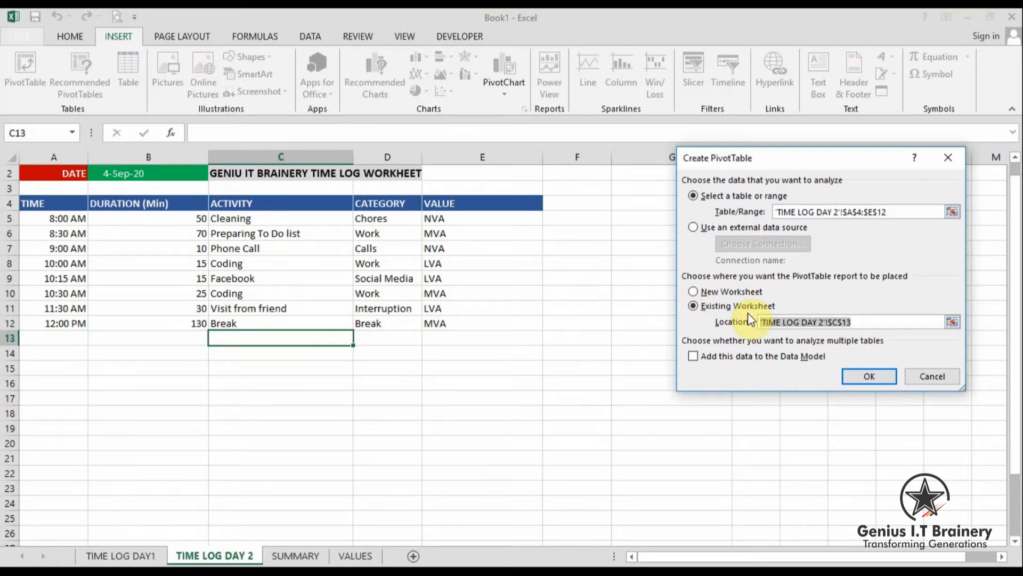
key("BackSpace")
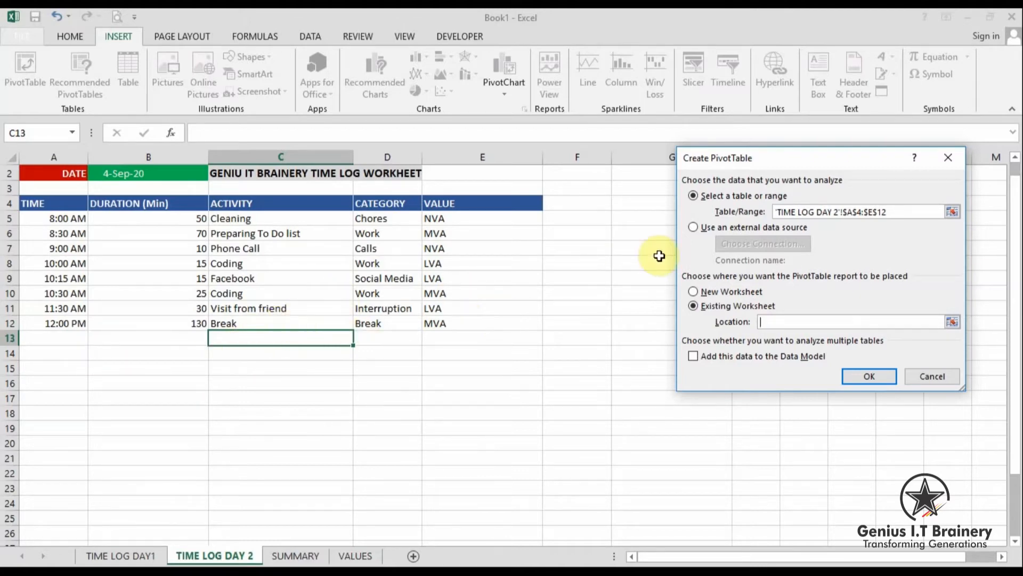
left_click(635, 204)
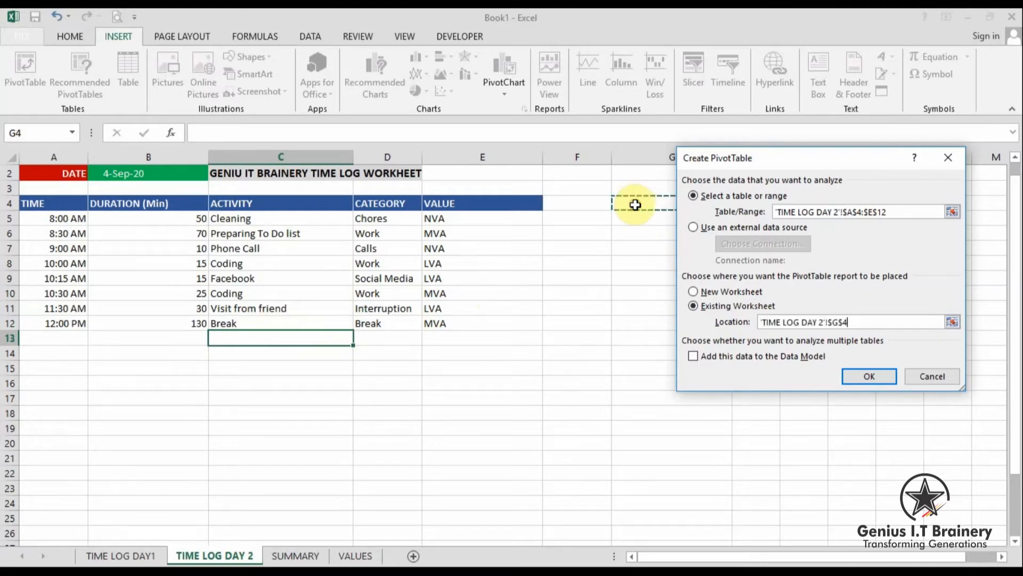
left_click_drag(737, 163, 777, 175)
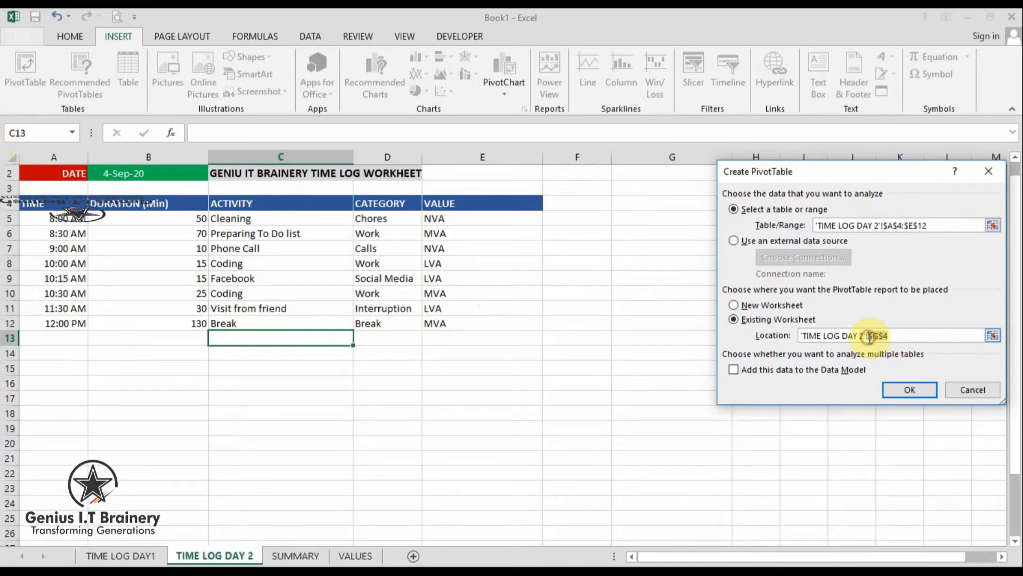
left_click(910, 391)
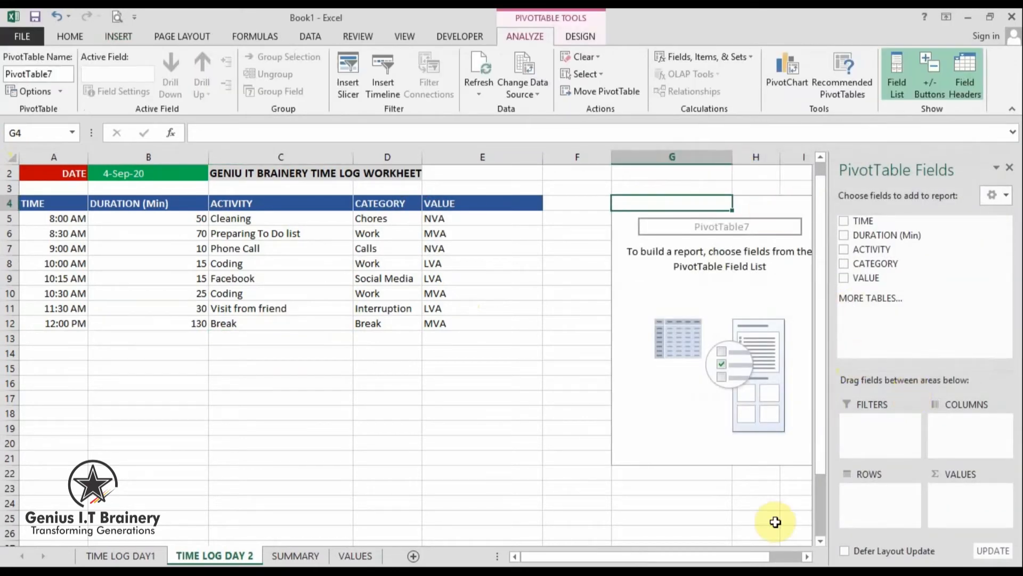
Step: Build the pivot report with VALUE as the rows and the sum of DURATION (Min) as the values
left_click(807, 555)
left_click(807, 555)
left_click(807, 556)
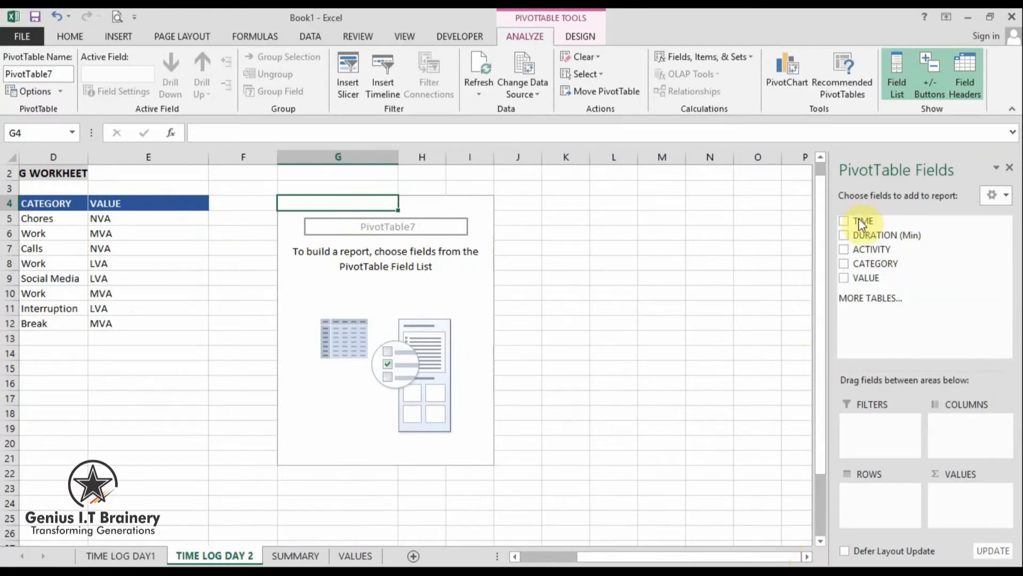
left_click_drag(552, 558, 547, 556)
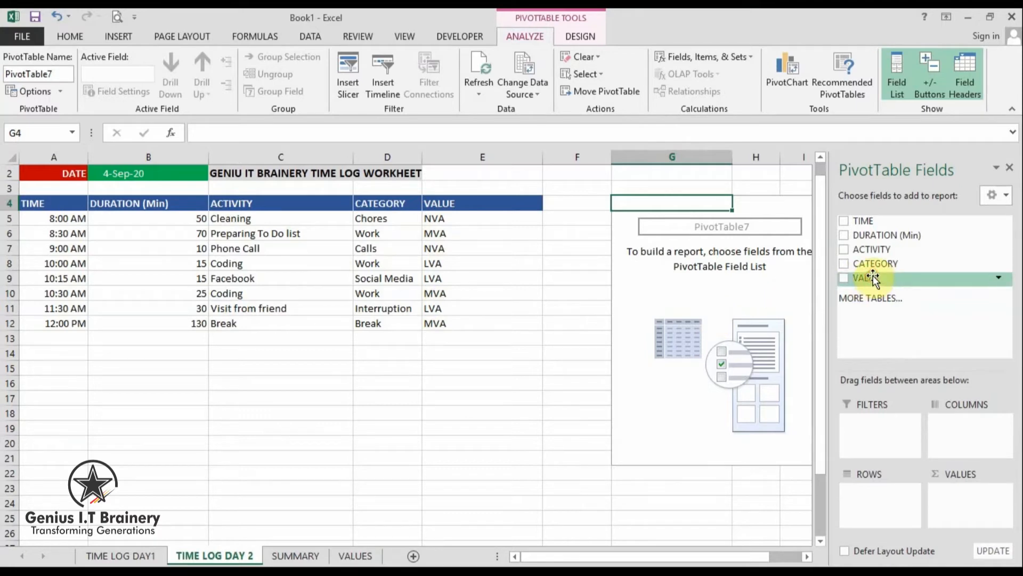
left_click_drag(873, 275, 868, 358)
left_click_drag(865, 488, 865, 487)
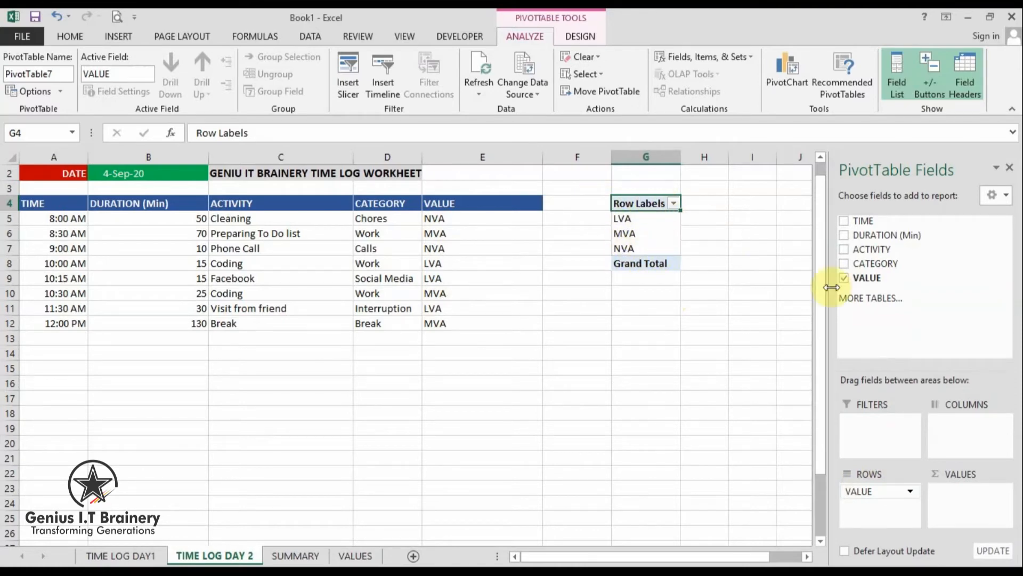
left_click_drag(869, 238, 967, 491)
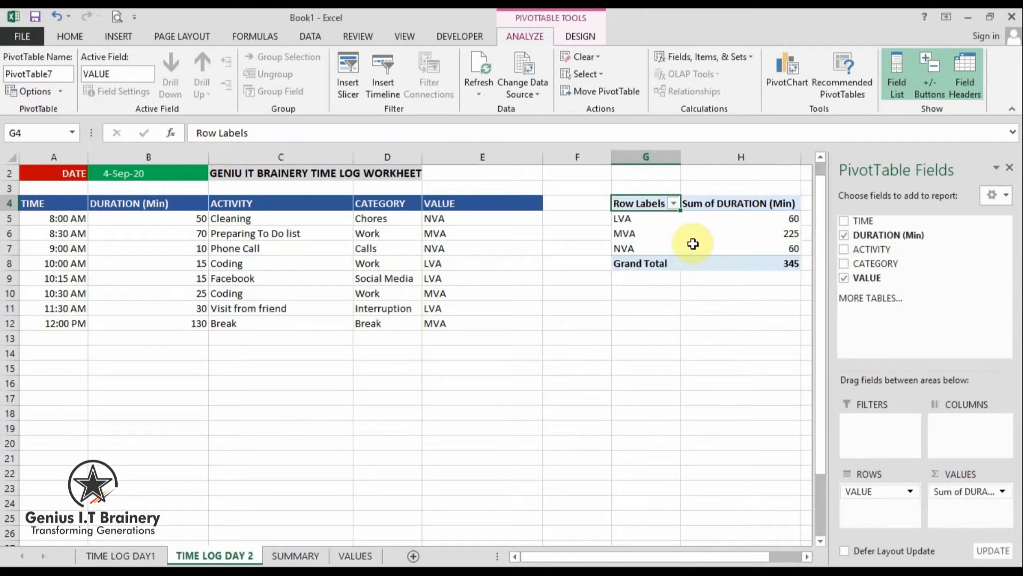
Step: Examine the pivot table's row labels and the summed duration for each value category
left_click(721, 219)
left_click_drag(650, 208, 750, 257)
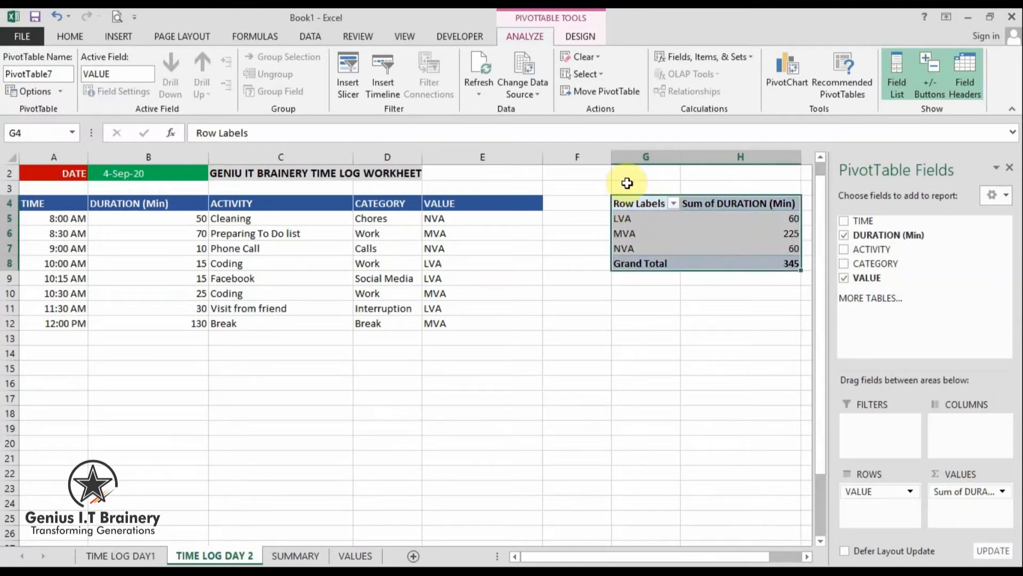
left_click(648, 293)
left_click_drag(642, 200, 650, 251)
left_click_drag(759, 210, 760, 269)
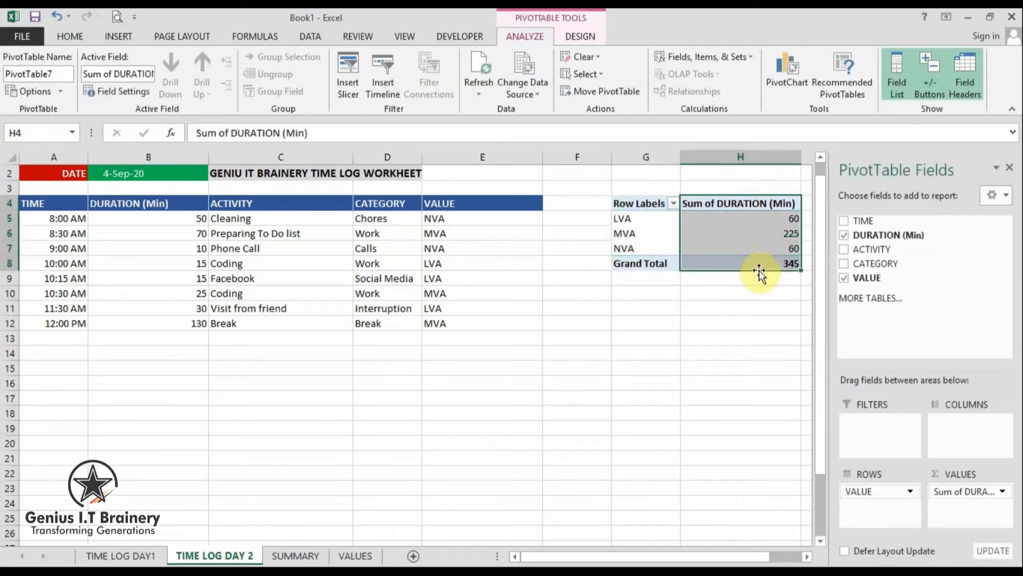
Step: Start a second PivotTable from cell G10, below the first one, with the time log range A4:E12 as its source
left_click(634, 293)
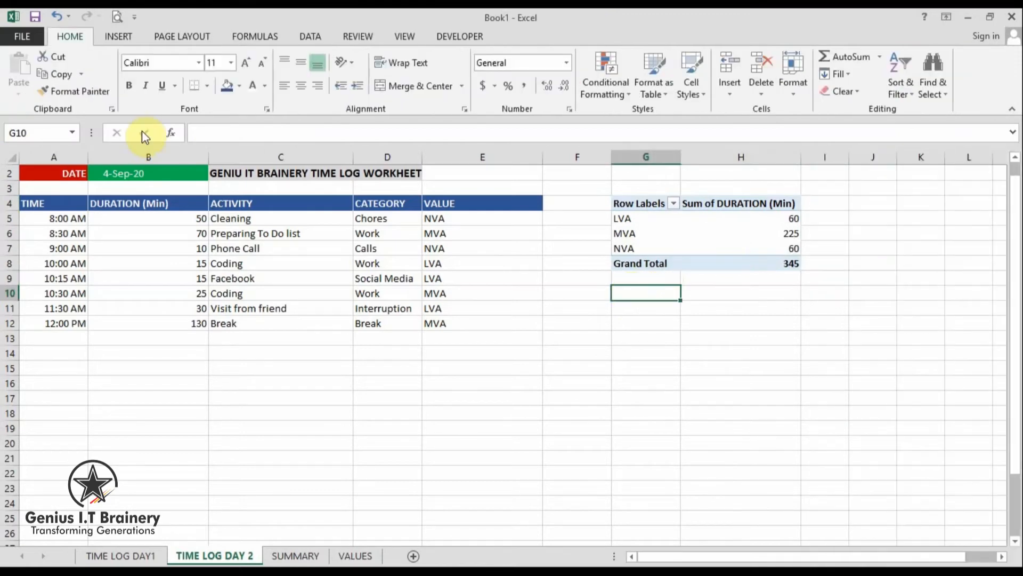
left_click(117, 34)
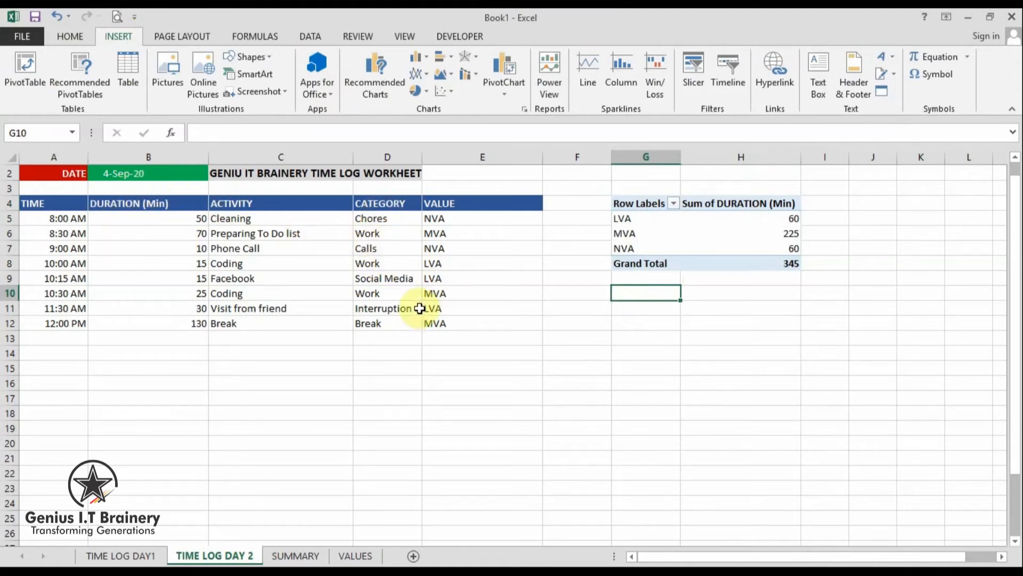
left_click(19, 63)
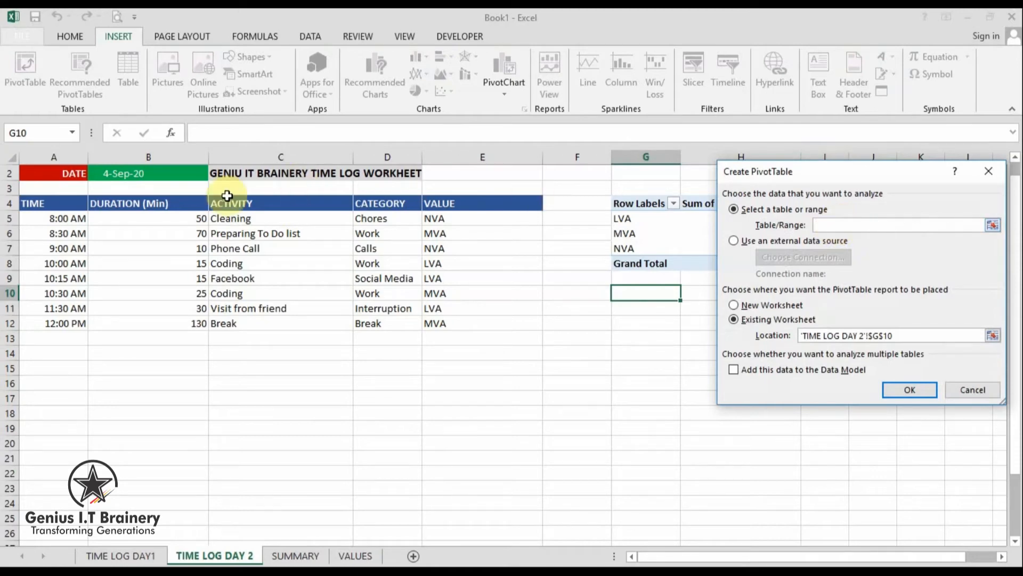
left_click_drag(32, 202, 459, 320)
left_click(934, 222)
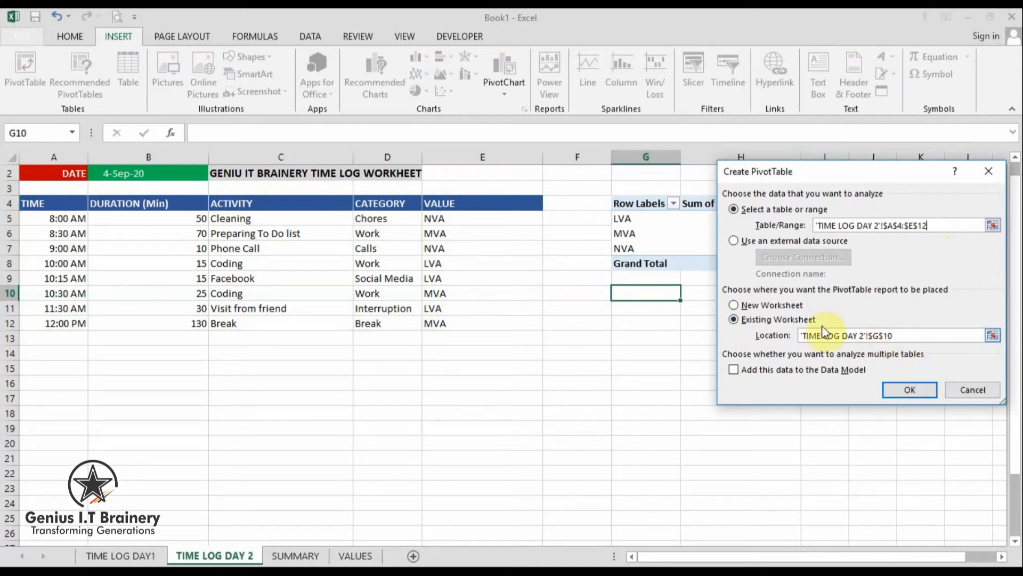
left_click(669, 290)
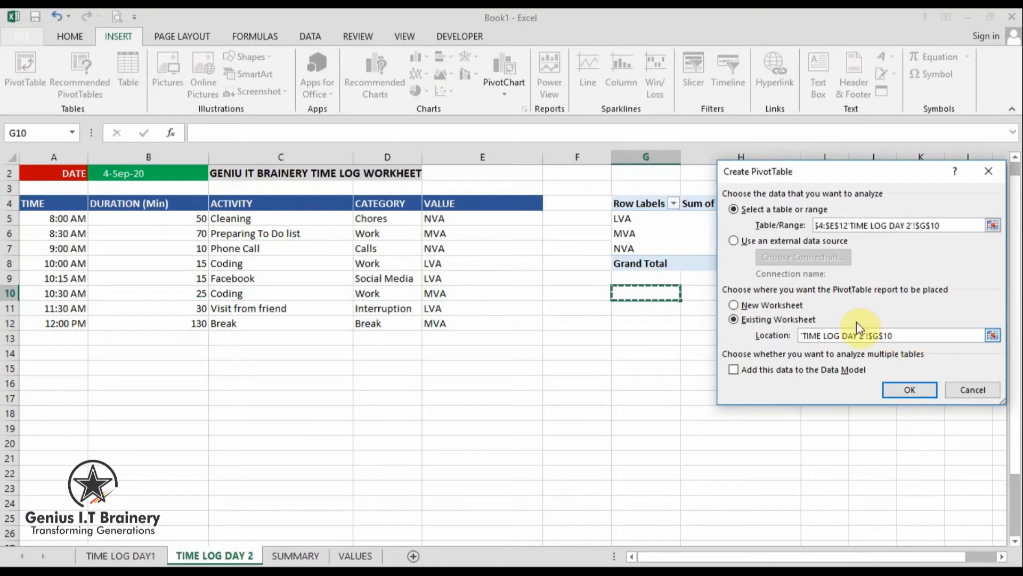
left_click_drag(949, 222, 777, 227)
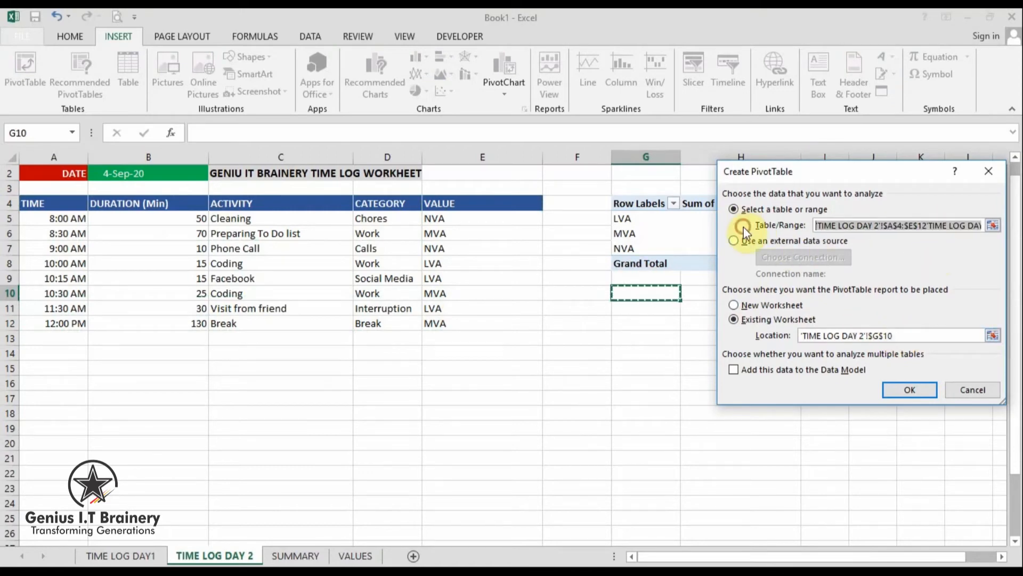
left_click(37, 202)
left_click_drag(36, 202, 433, 322)
Step: Set the second PivotTable's location to cell G10 of the existing TIME LOG DAY 2 sheet and create it
left_click(900, 336)
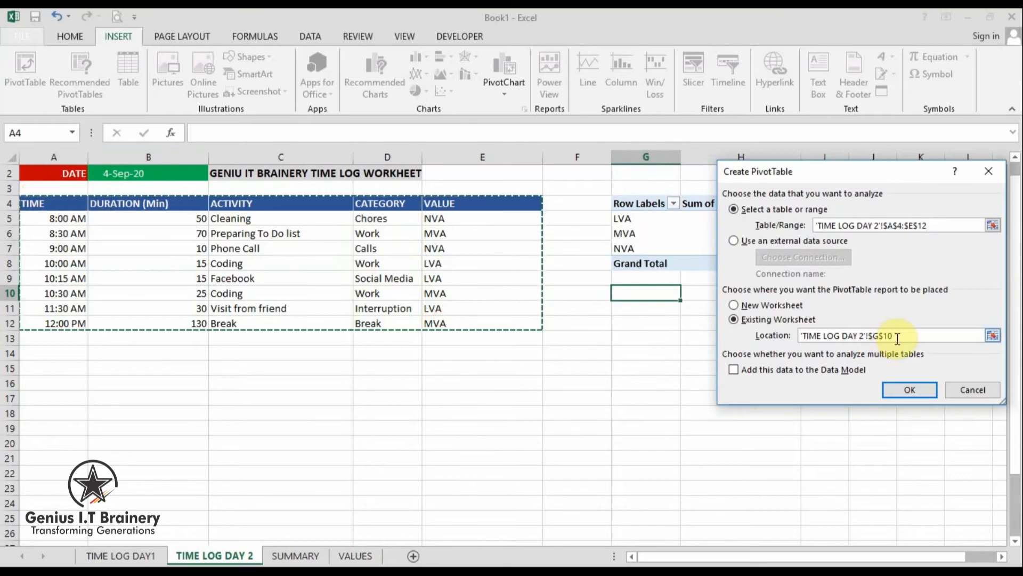
left_click(638, 289)
left_click(639, 288)
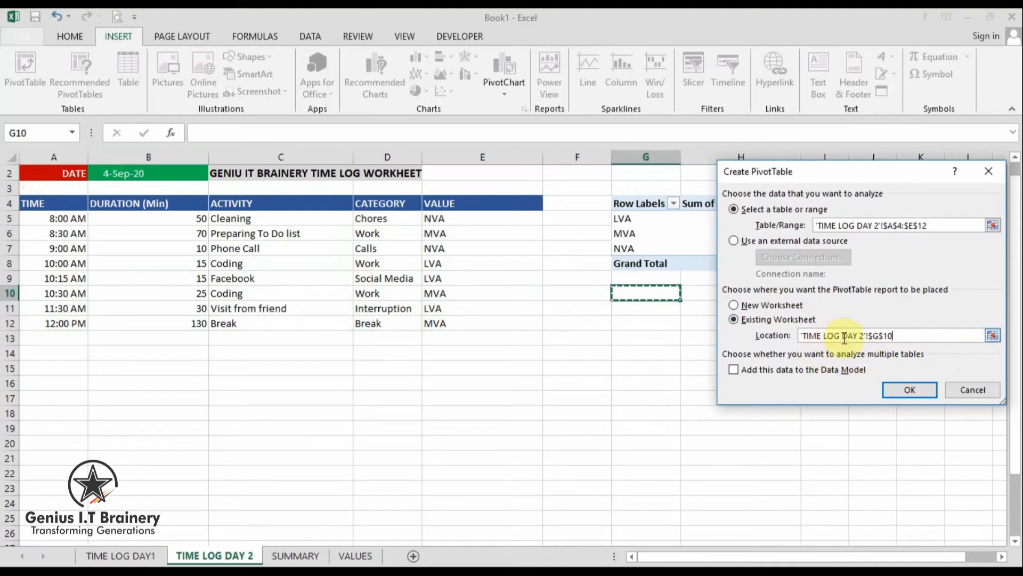
left_click(911, 389)
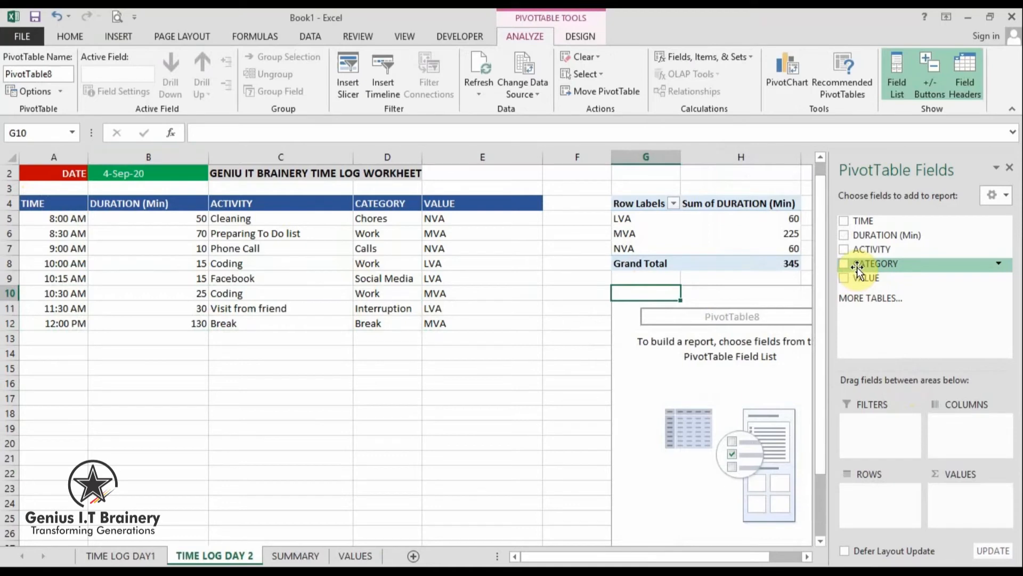
Step: Build the second PivotTable with CATEGORY as the rows and the sum of DURATION (Min) as the values
left_click_drag(858, 267, 873, 491)
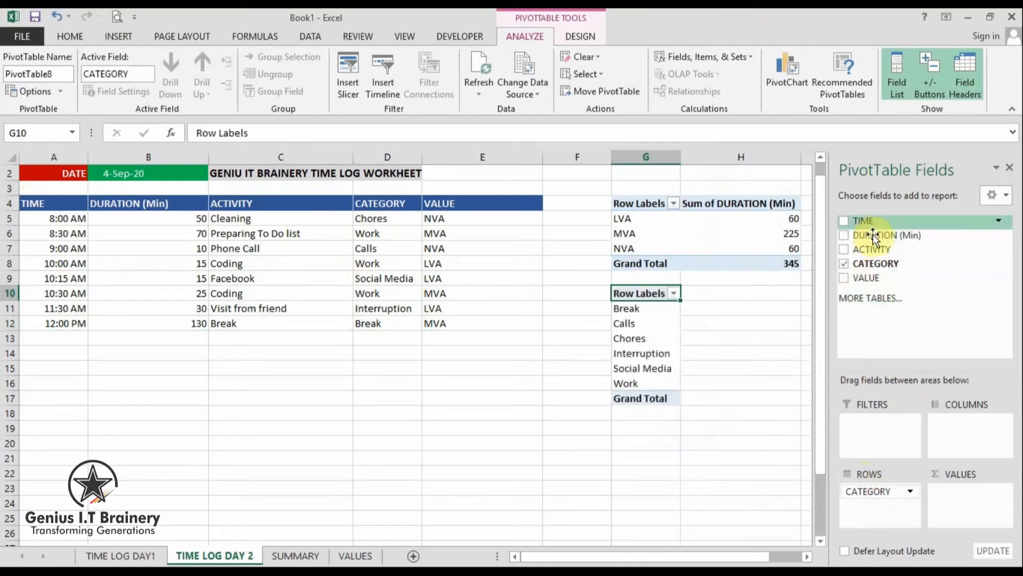
left_click_drag(873, 238, 960, 491)
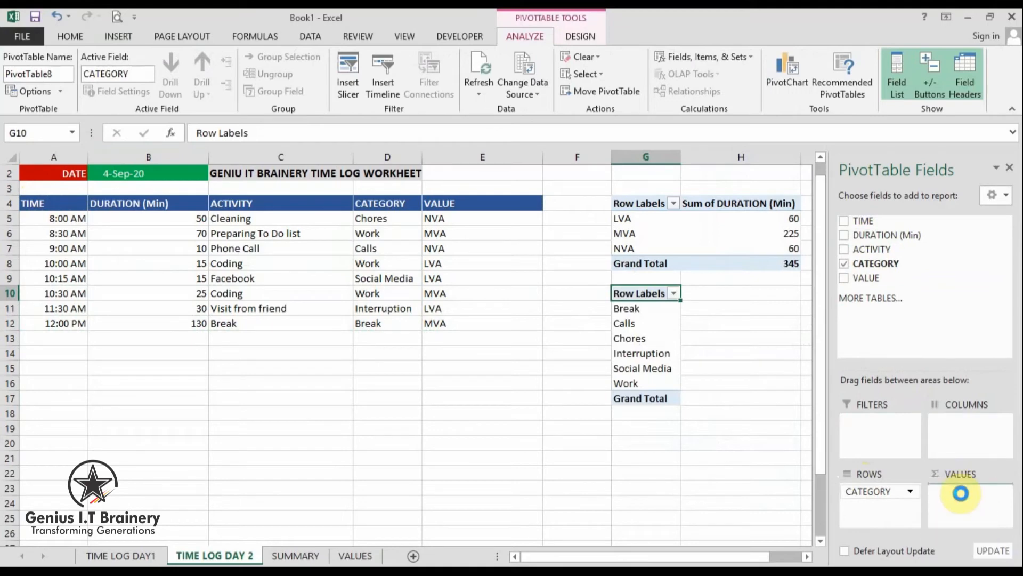
left_click_drag(708, 557, 738, 564)
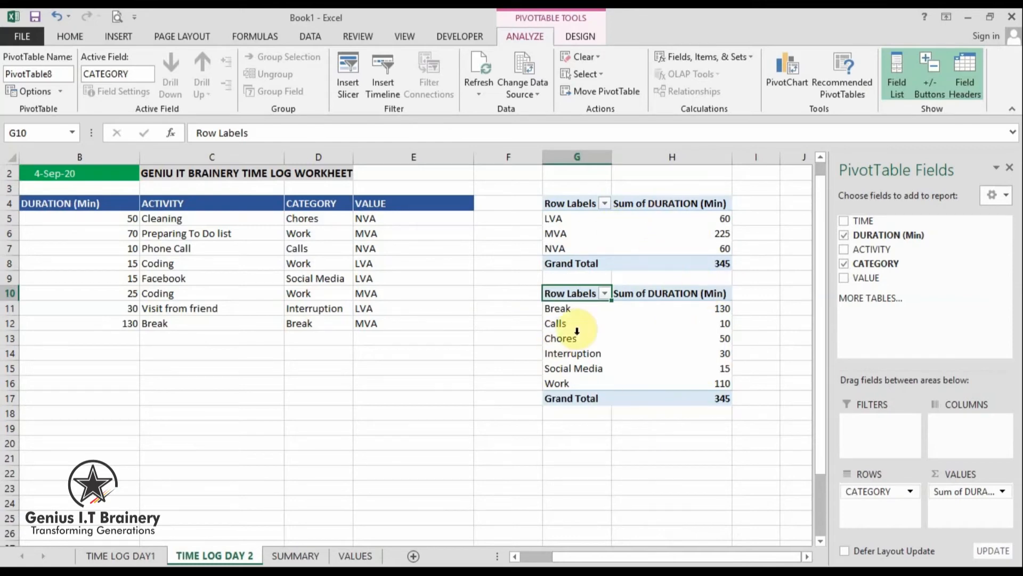
mouse_move(655, 310)
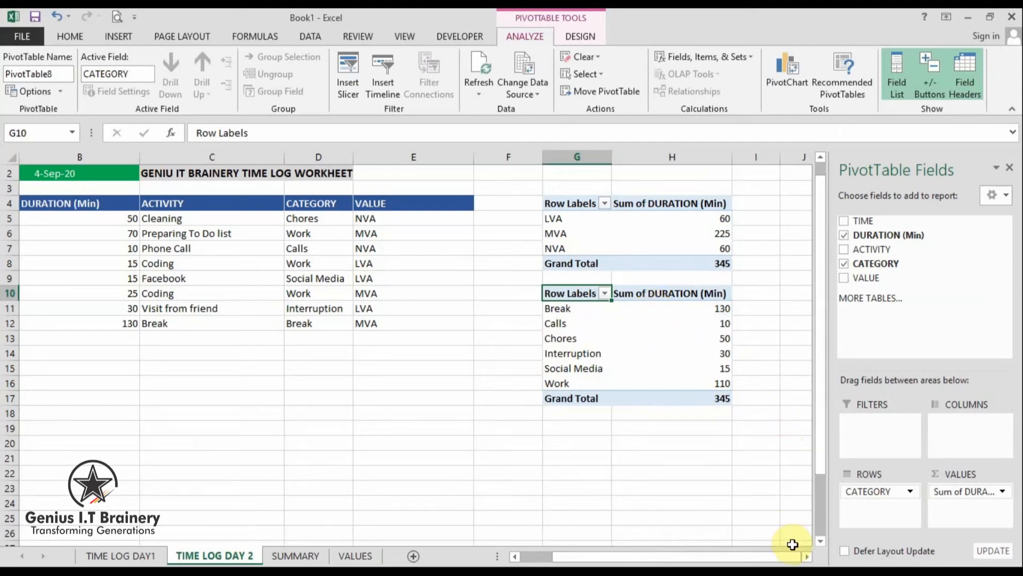
Step: Insert a 2-D pie chart from the VALUE PivotTable and place it beside the two tables, level with row 4
left_click(807, 557)
left_click(807, 557)
left_click(807, 556)
left_click(807, 557)
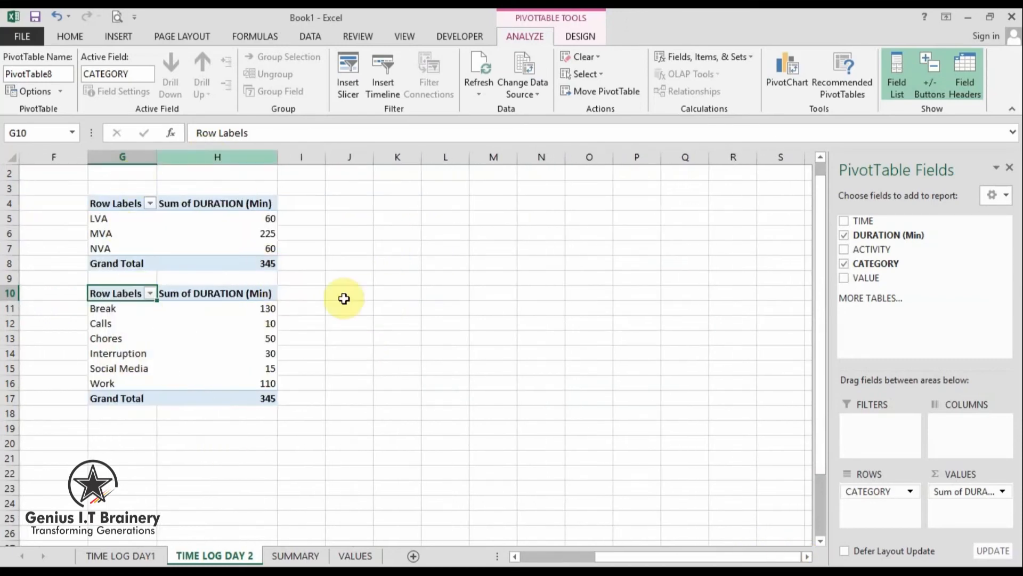
left_click(172, 230)
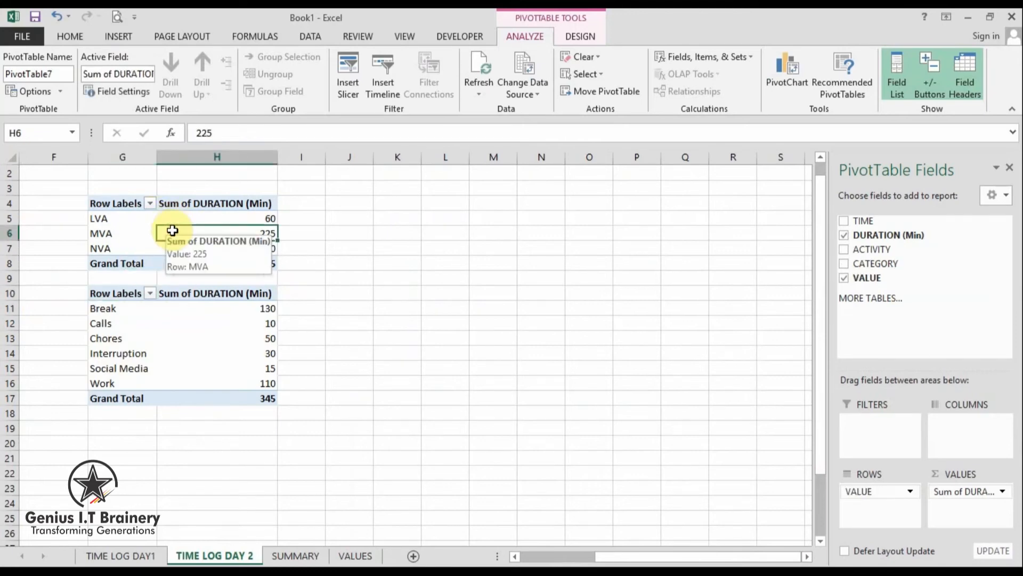
left_click(128, 235)
left_click(120, 36)
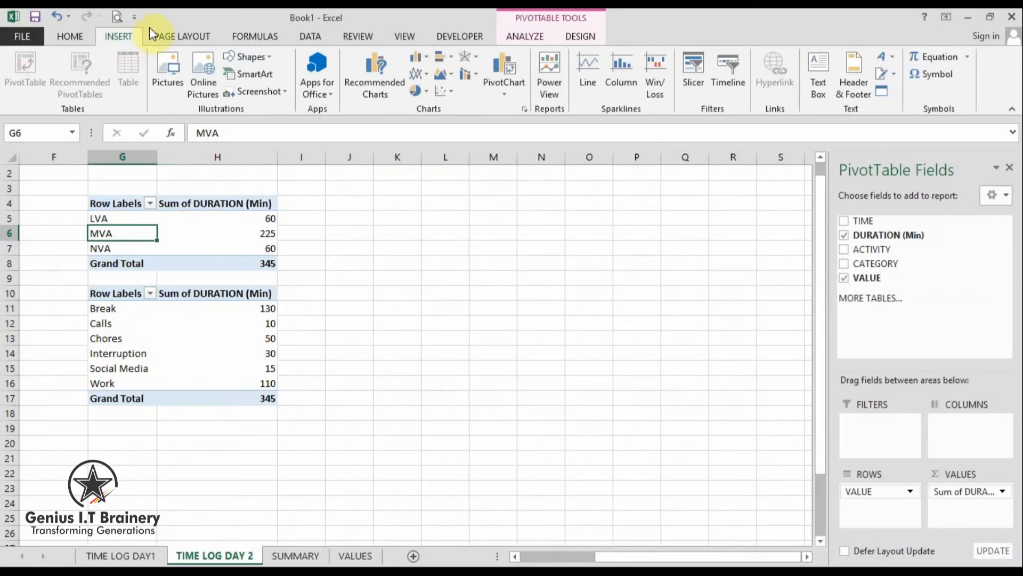
left_click(420, 94)
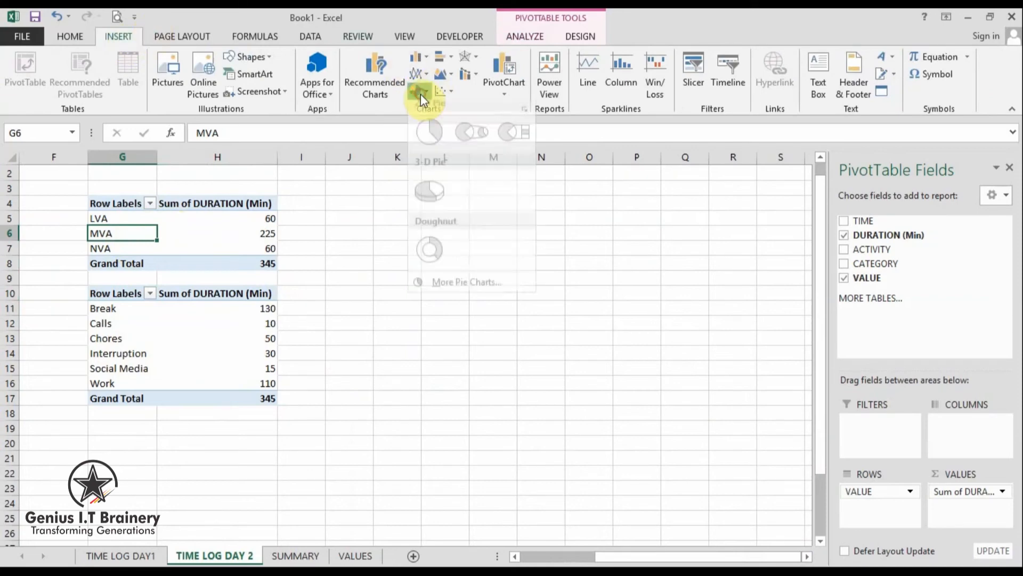
left_click(426, 133)
mouse_move(406, 286)
left_mouse_down()
mouse_move(402, 267)
mouse_move(434, 201)
mouse_move(436, 210)
left_mouse_up()
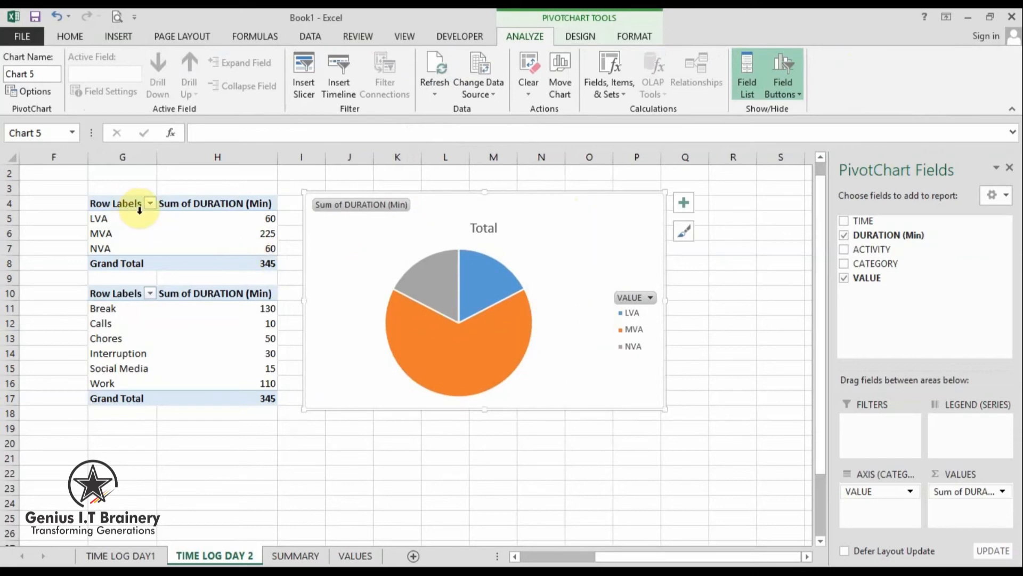
Step: Add data labels to the VALUE pie chart and position them at Outside End
left_click(150, 229)
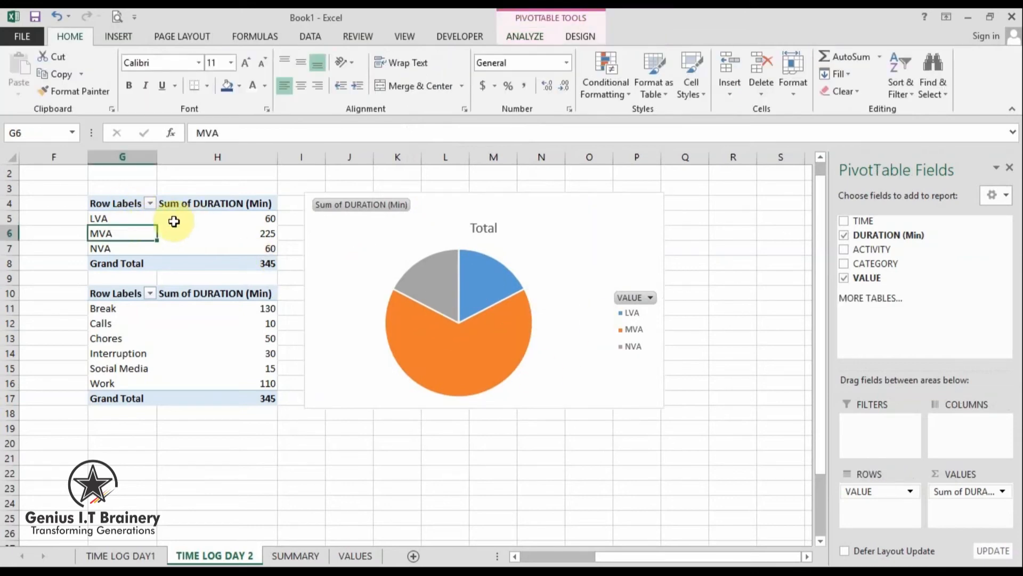
left_click(390, 238)
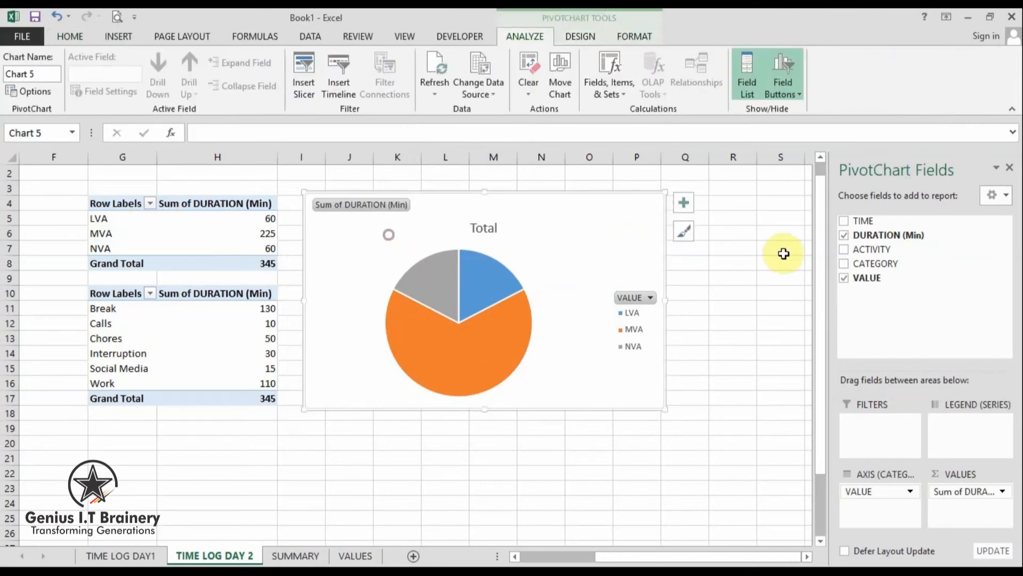
left_click(683, 206)
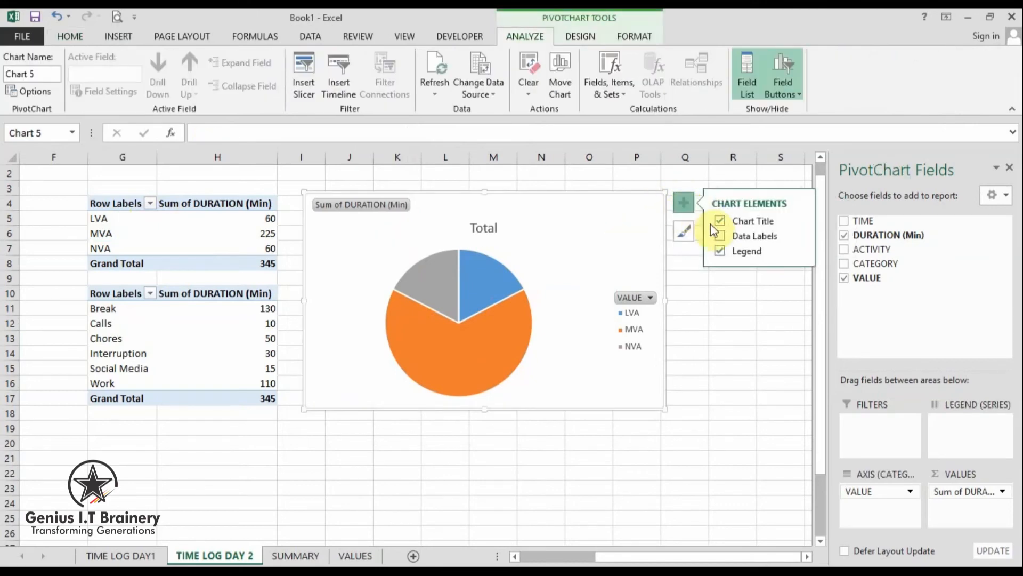
left_click(720, 237)
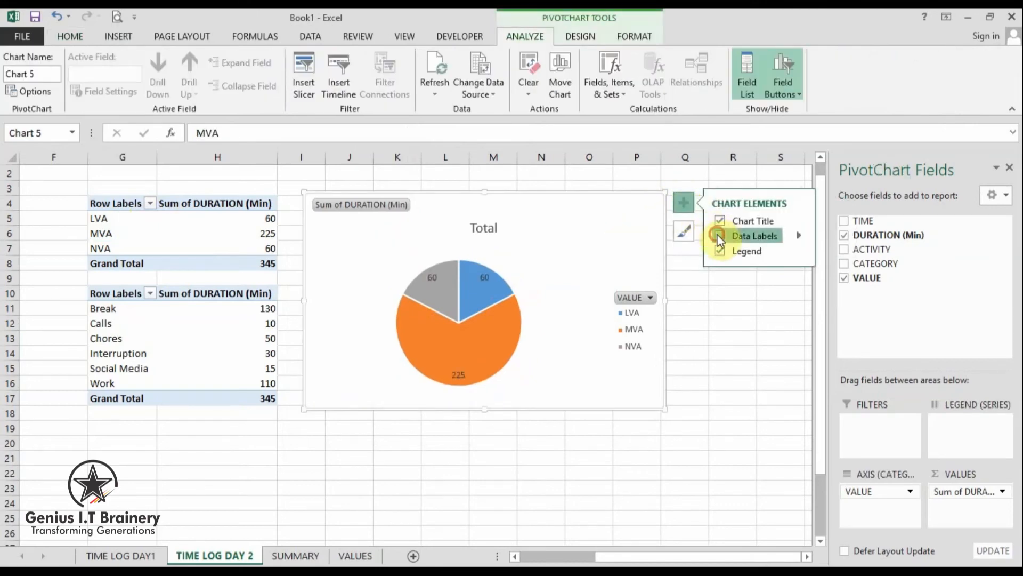
left_click(799, 236)
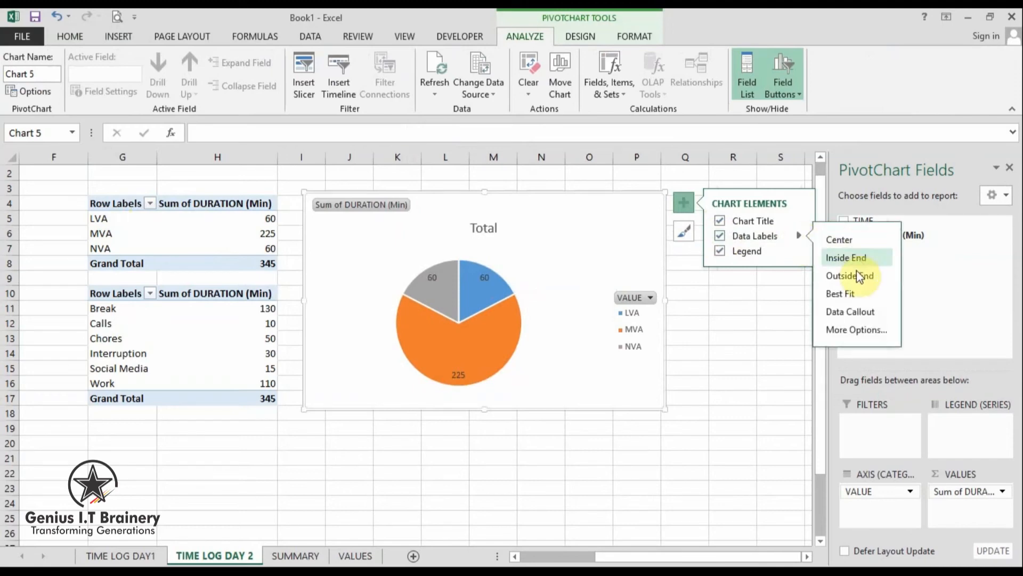
left_click(853, 276)
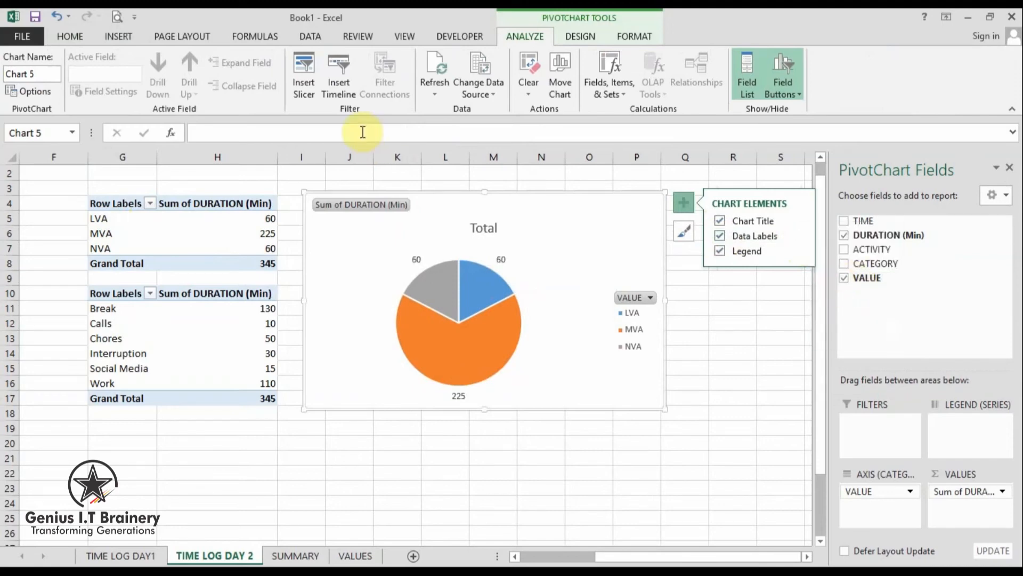
Step: Apply the third chart style, with grey gradient background and dark label boxes, to the VALUE pie chart and review each slice's share
left_click(587, 37)
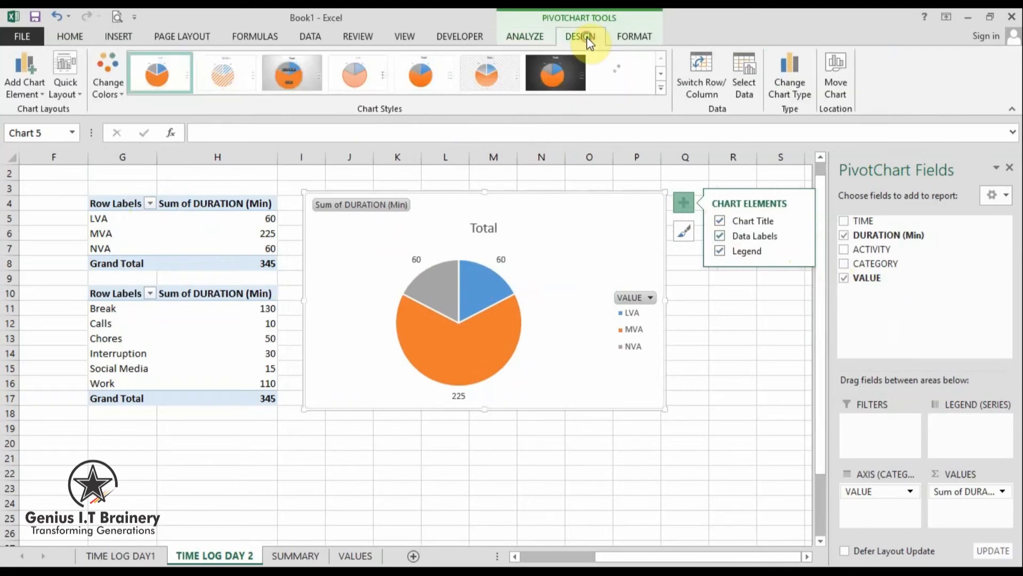
left_click(288, 76)
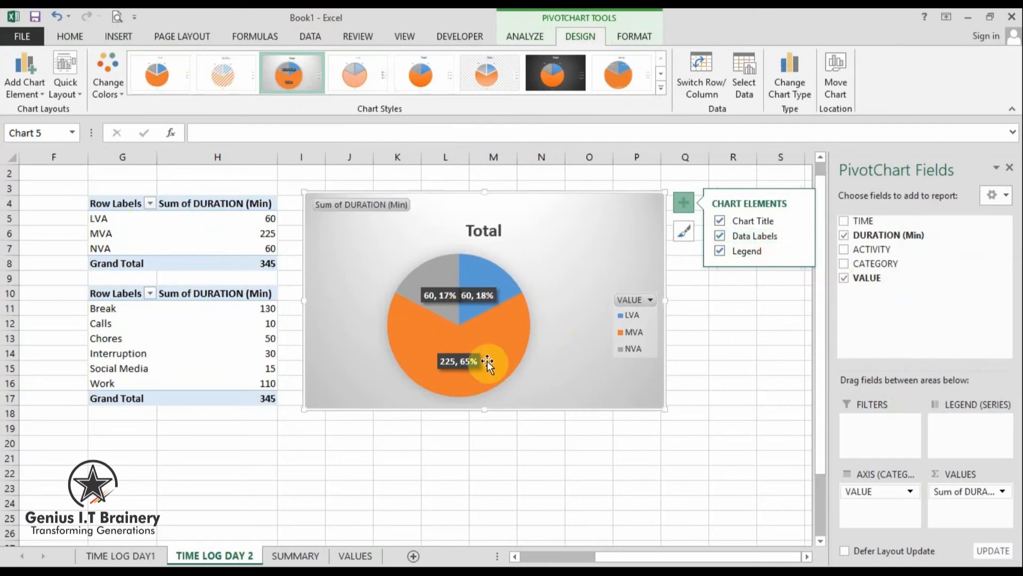
mouse_move(429, 344)
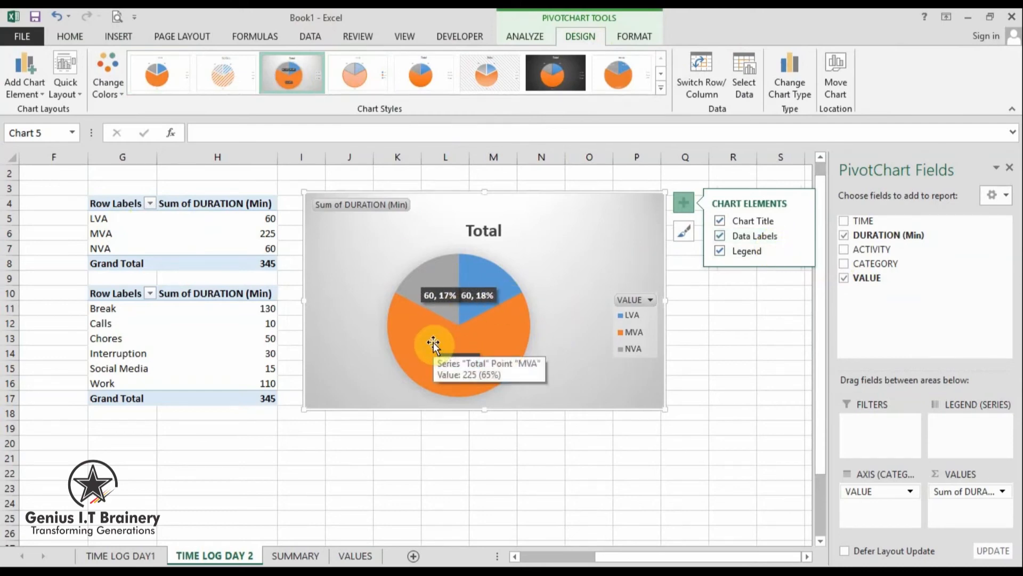
left_click(474, 337)
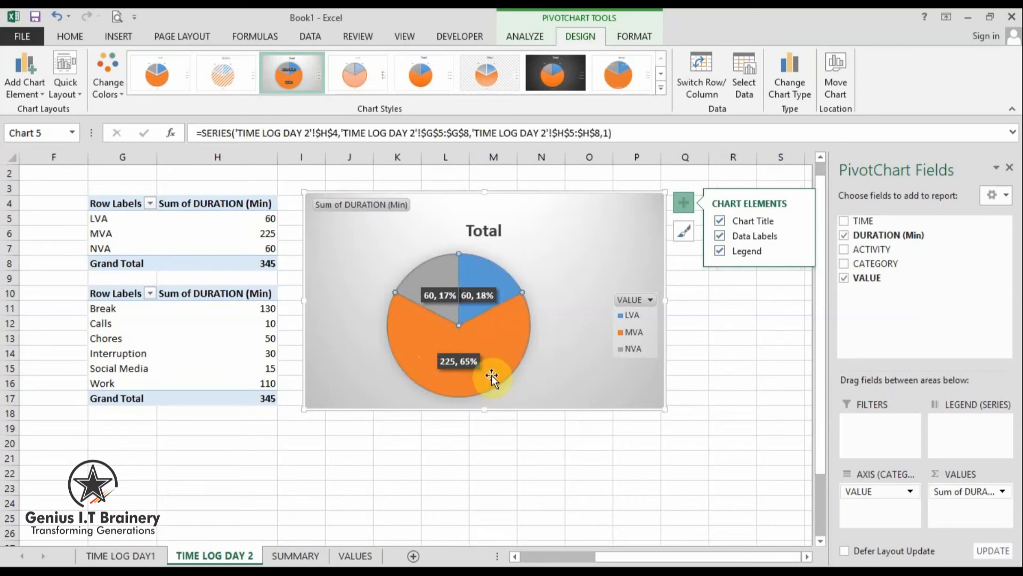
mouse_move(484, 347)
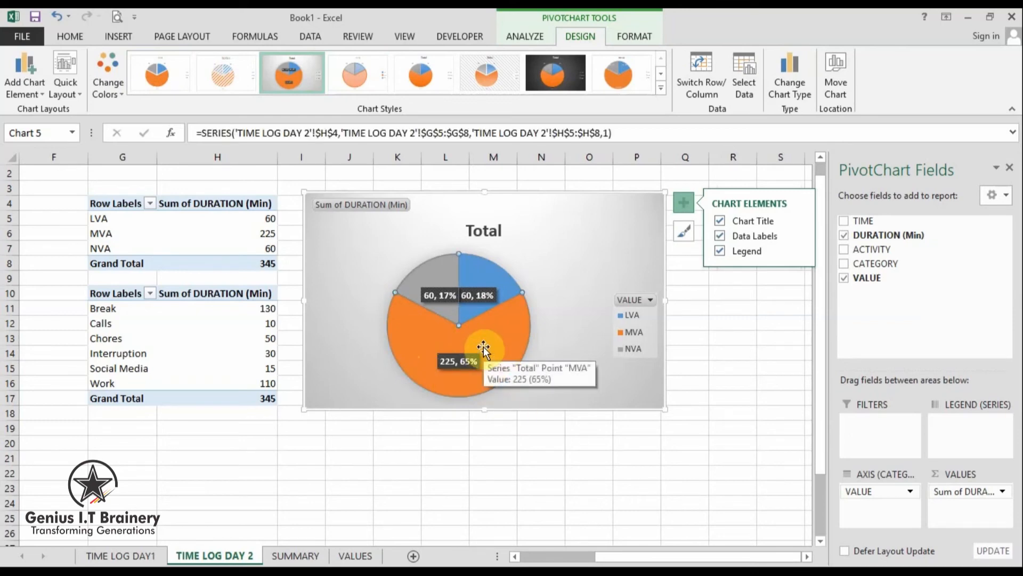
mouse_move(487, 291)
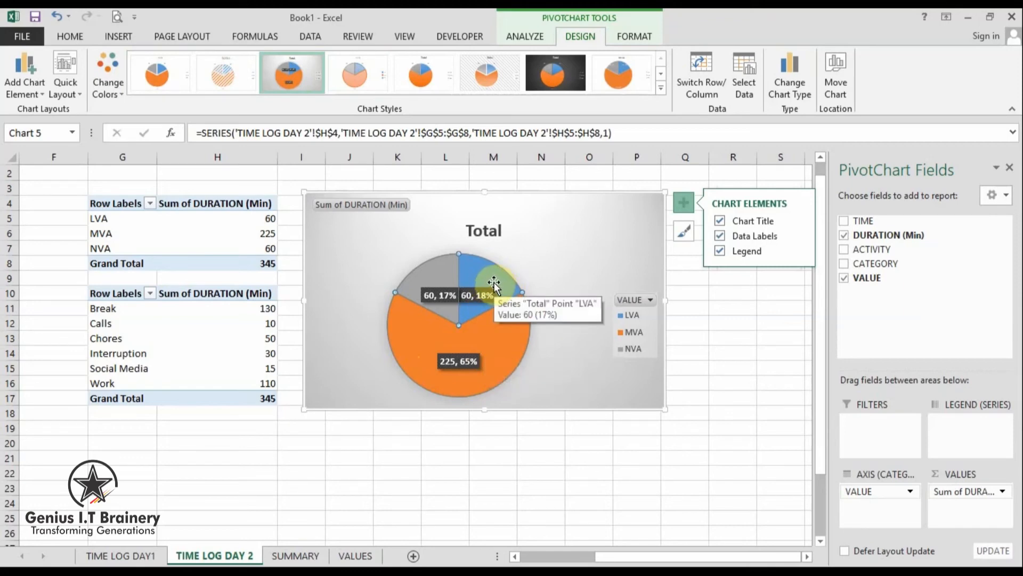
mouse_move(442, 279)
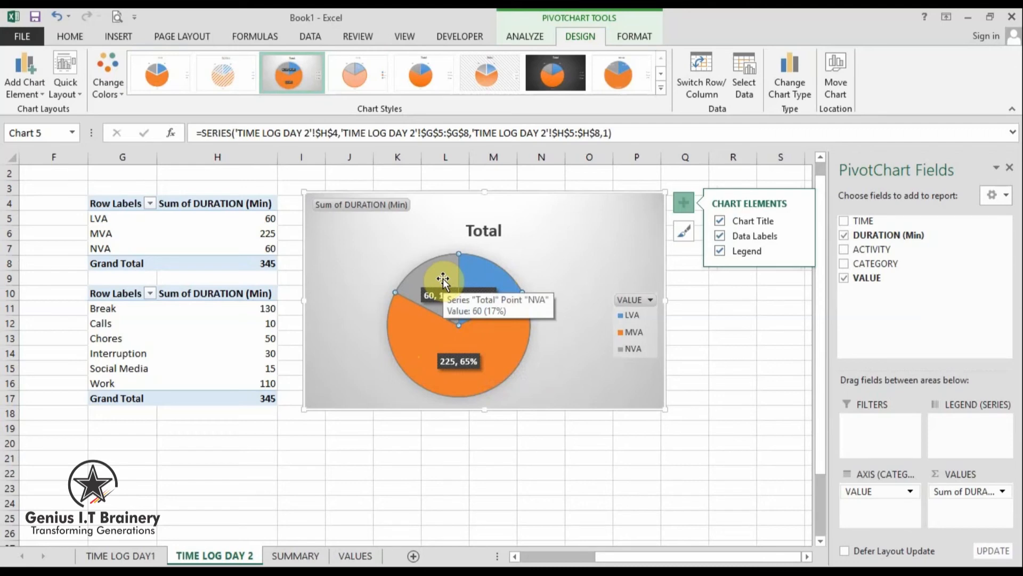
left_click(541, 458)
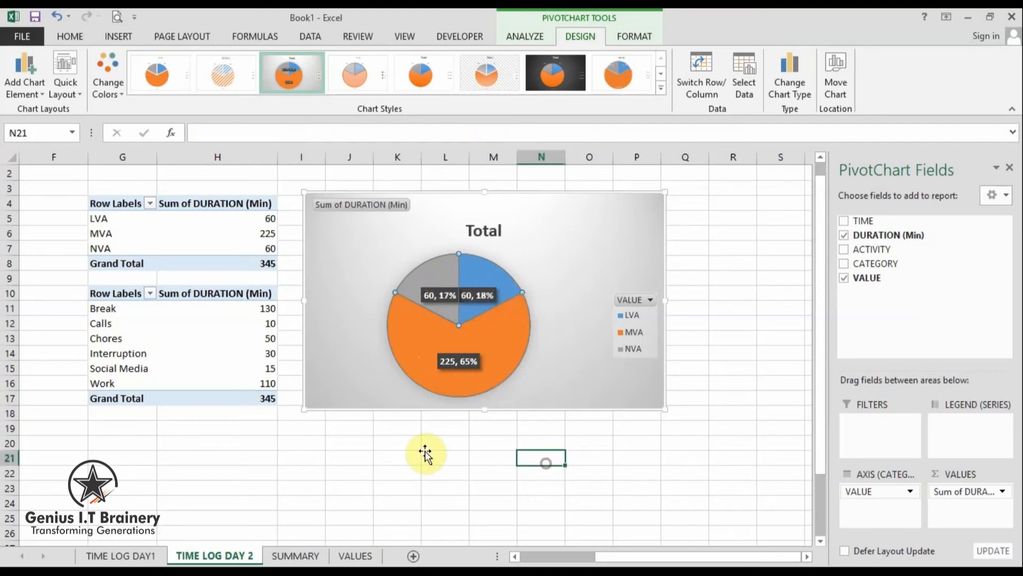
Step: Insert a 2-D pie chart from the CATEGORY PivotTable and place it directly below the VALUE pie chart
left_click(194, 348)
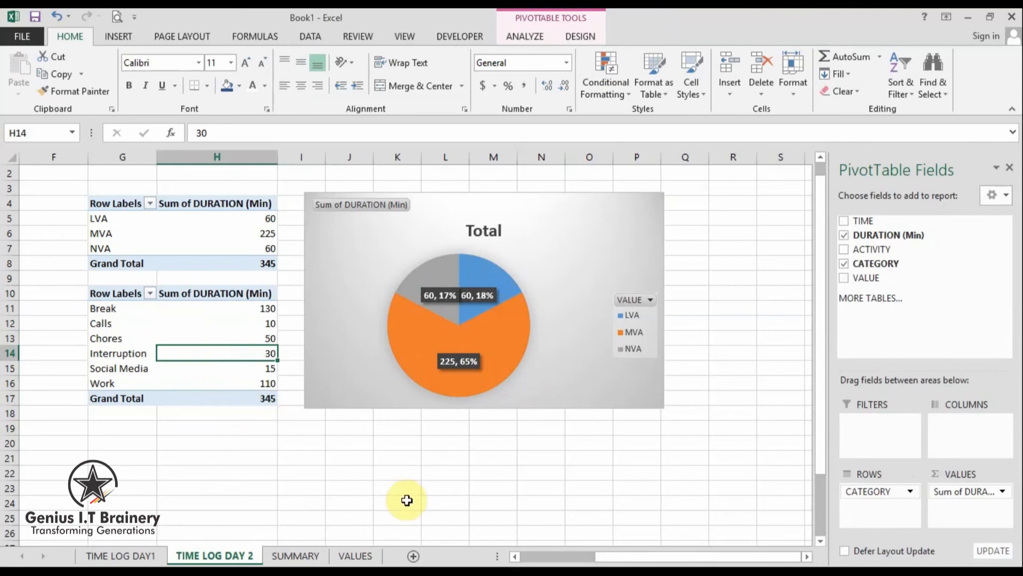
left_click(178, 323)
left_click(119, 37)
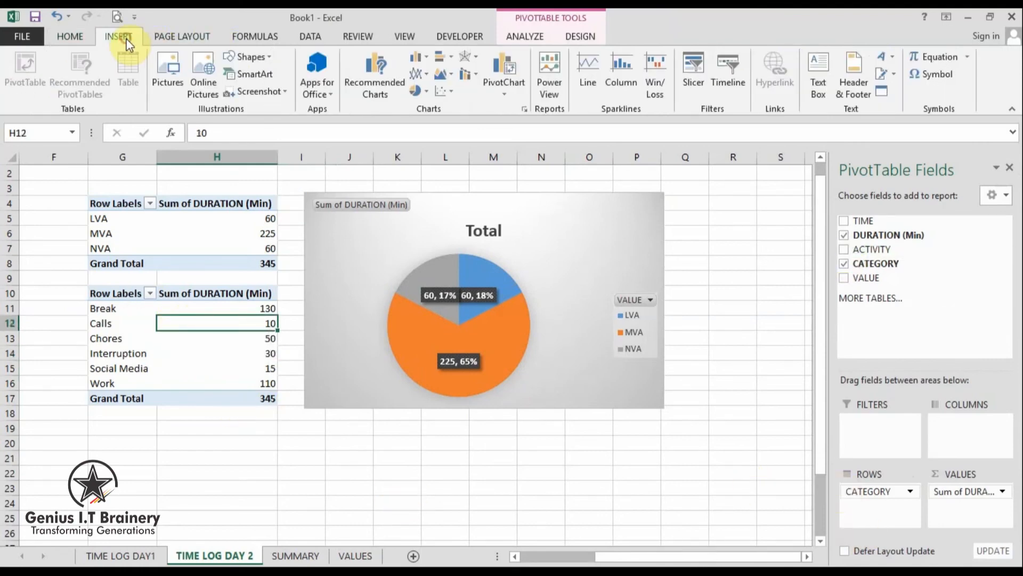
left_click(419, 91)
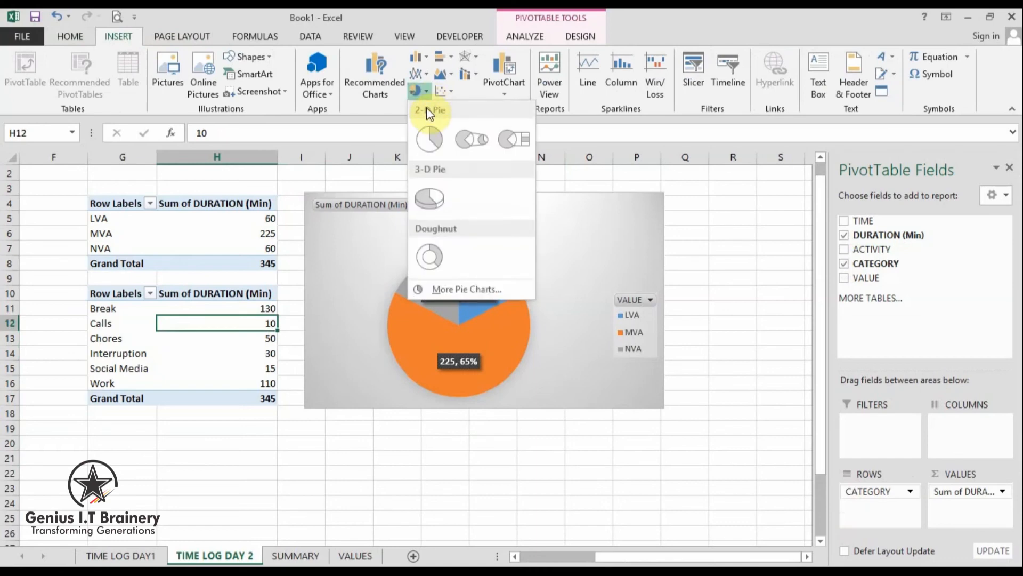
left_click(430, 139)
left_click_drag(446, 286, 298, 464)
mouse_move(374, 456)
left_mouse_down()
mouse_move(514, 446)
mouse_move(505, 442)
left_mouse_up()
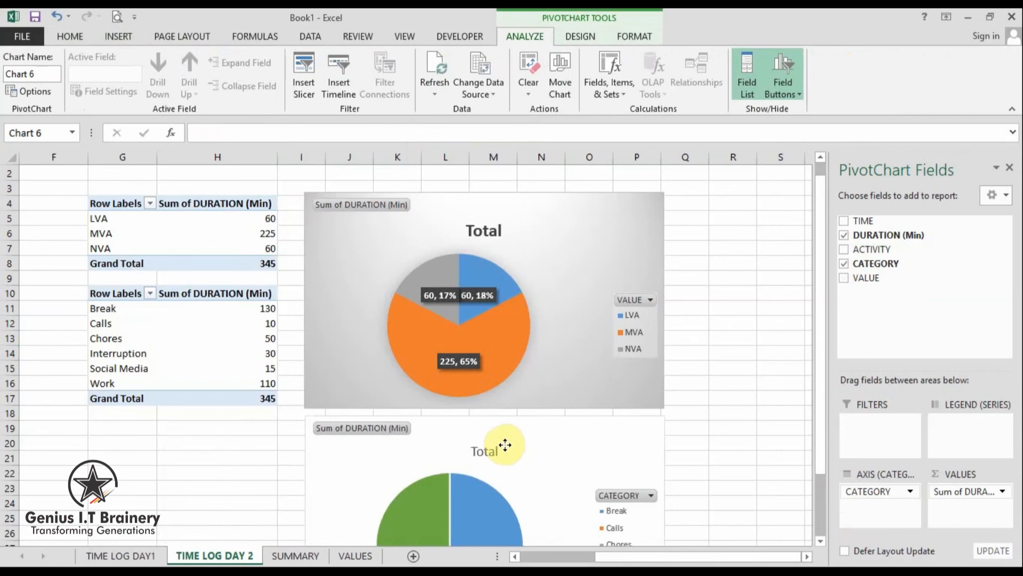
Step: Add data labels to the CATEGORY pie chart and apply the same grey gradient chart style as the first chart
left_click_drag(827, 430, 818, 519)
left_click(513, 422)
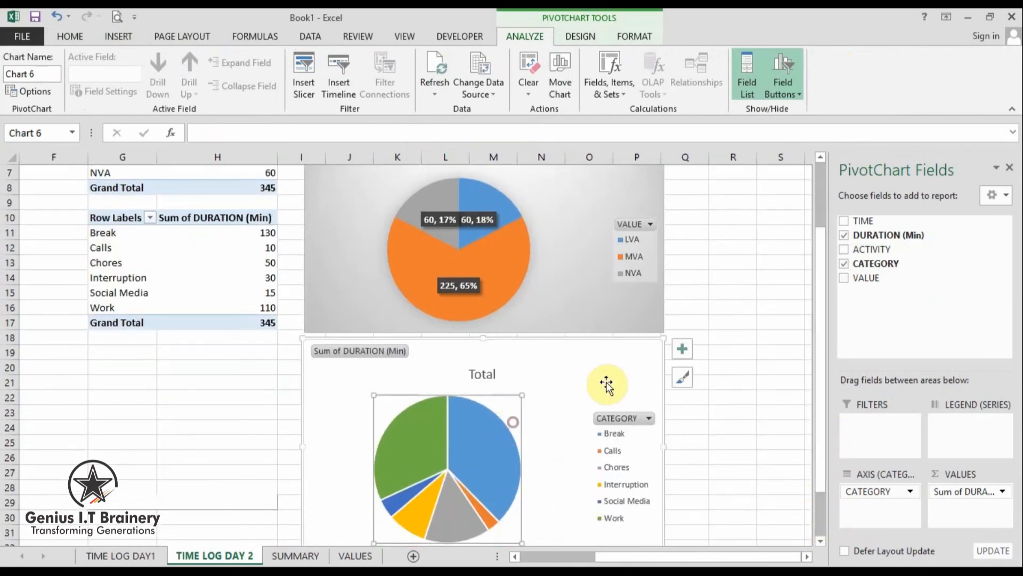
left_click(682, 348)
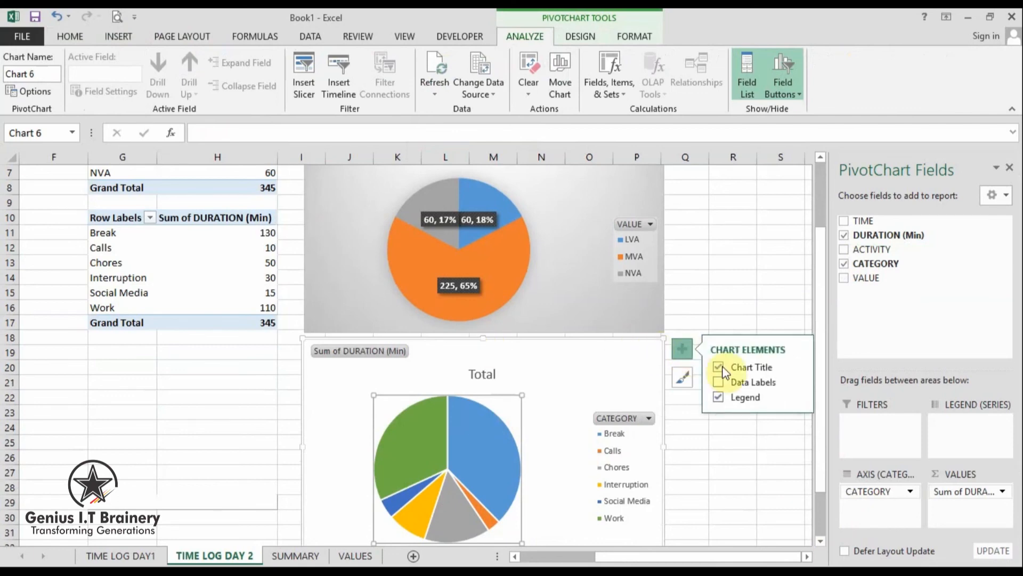
left_click(721, 383)
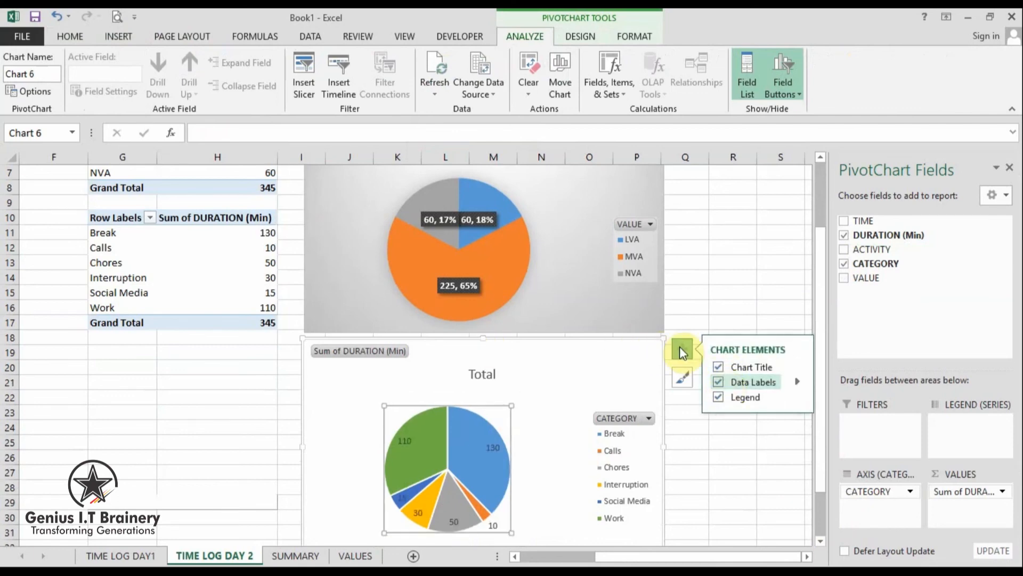
left_click(566, 38)
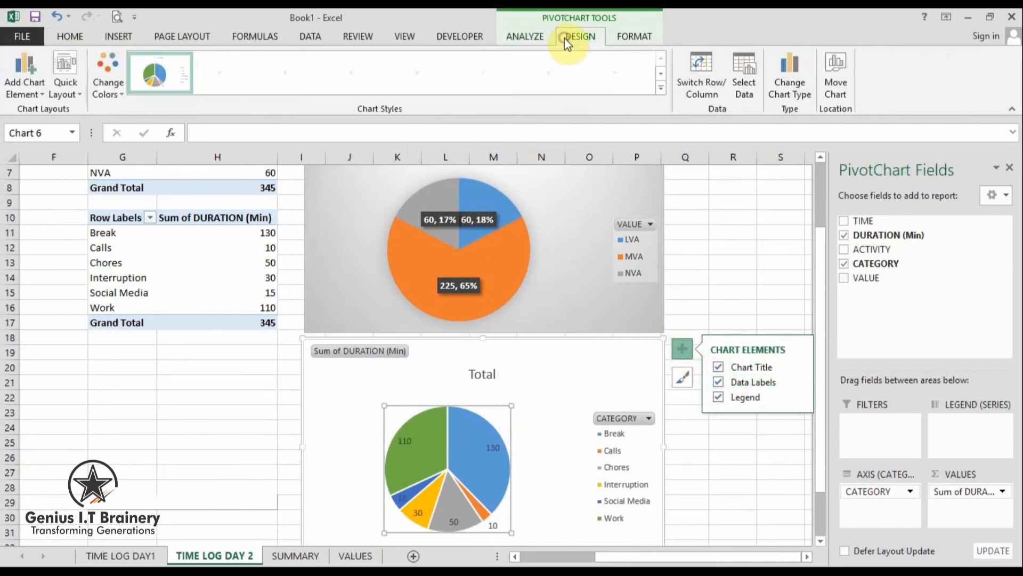
left_click(298, 75)
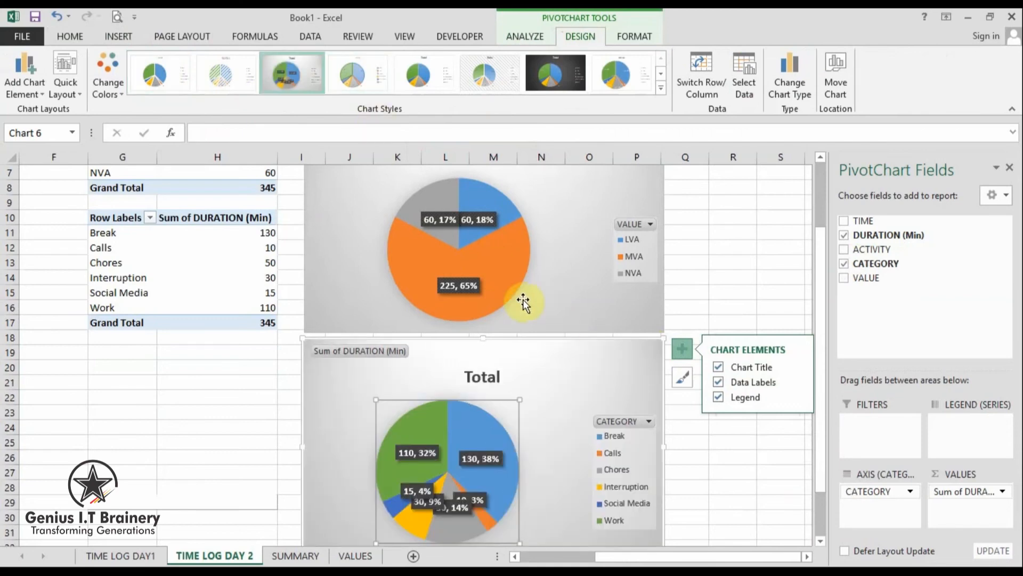
Step: Position the CATEGORY pie chart's data labels at Outside End and review the whole chart
left_click(799, 381)
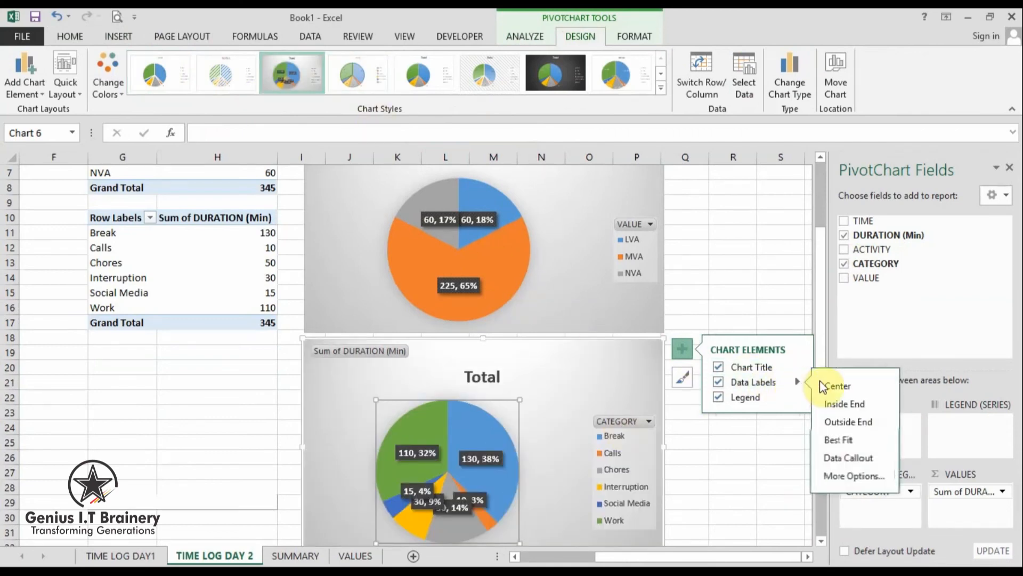
left_click(848, 421)
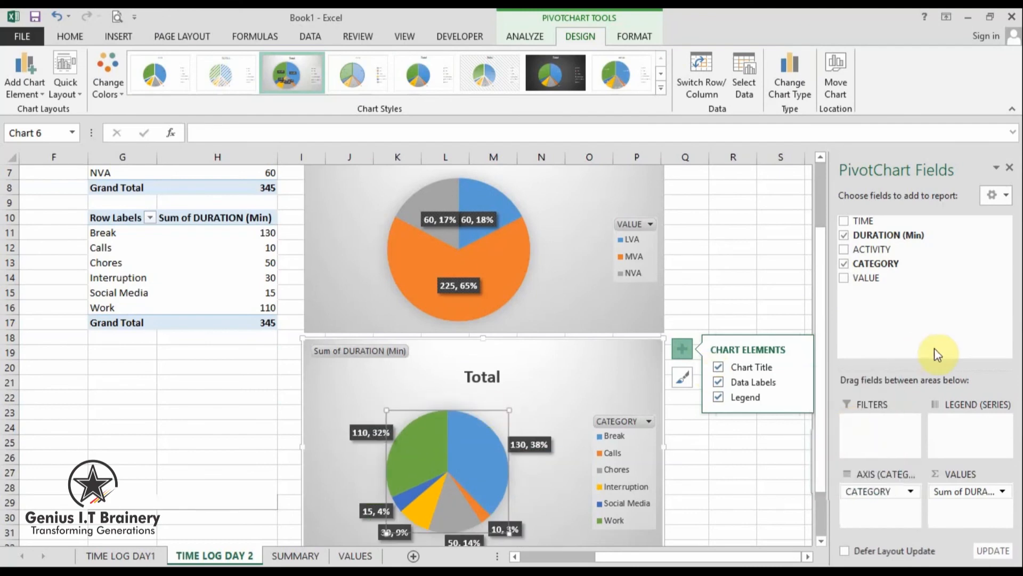
left_click_drag(819, 414, 827, 489)
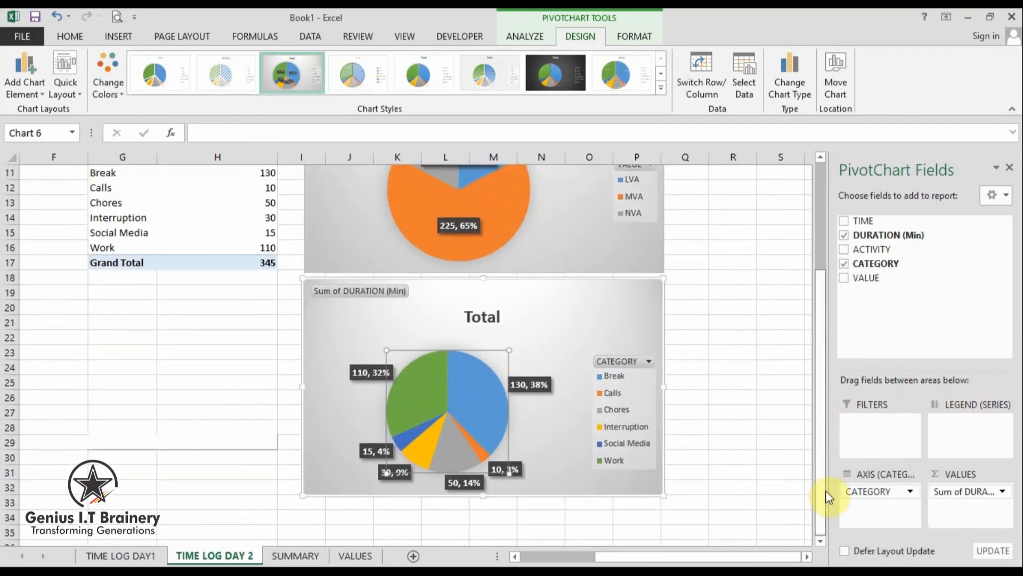
left_click_drag(822, 416, 824, 427)
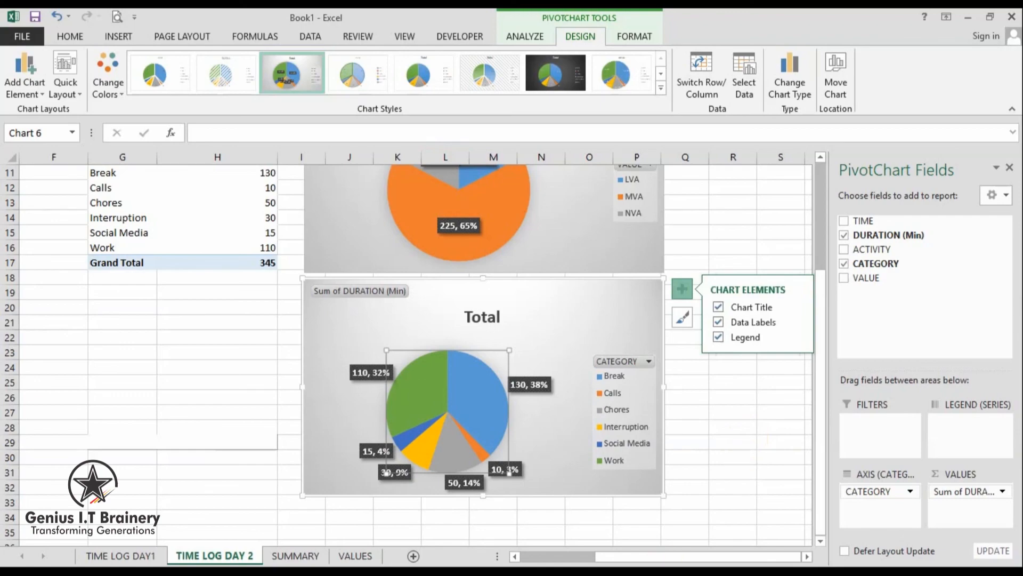
key("Escape")
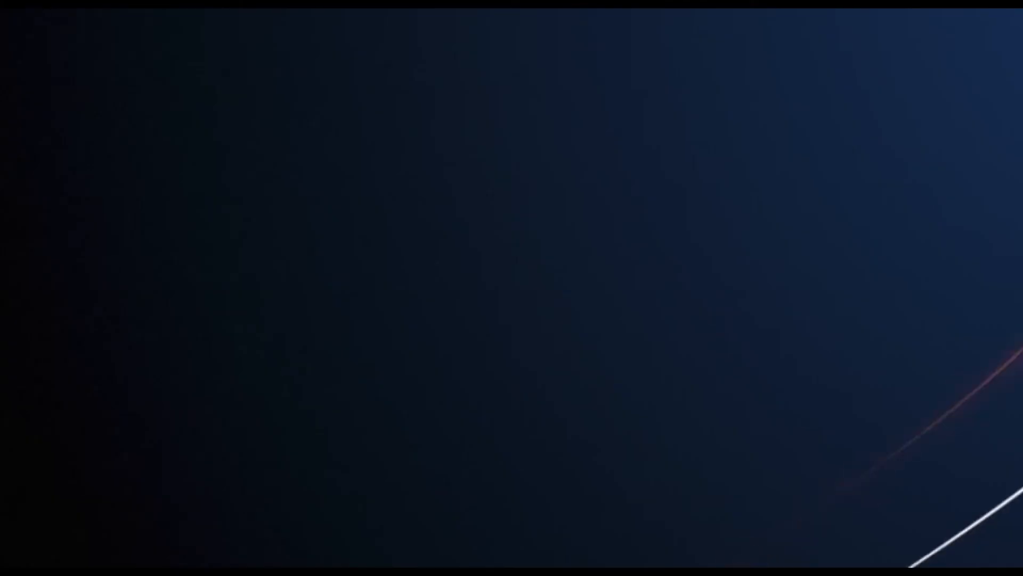